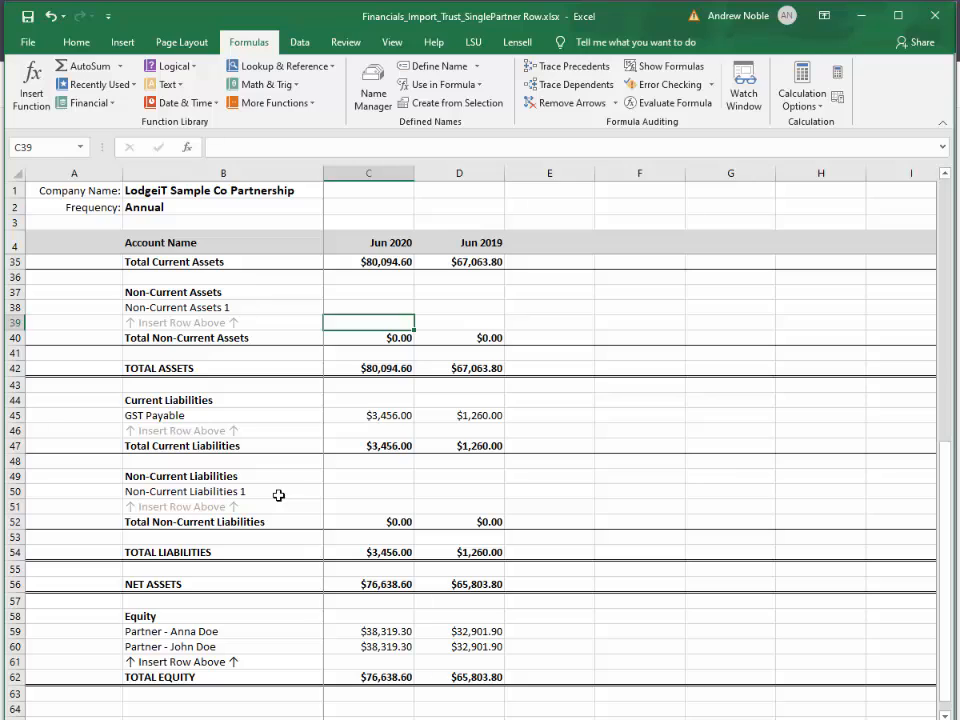
Step: Review the two partner rows under Equity, then switch to the Financials_Import_Trust_MultiplePartner Row workbook
drag(155, 635, 430, 640)
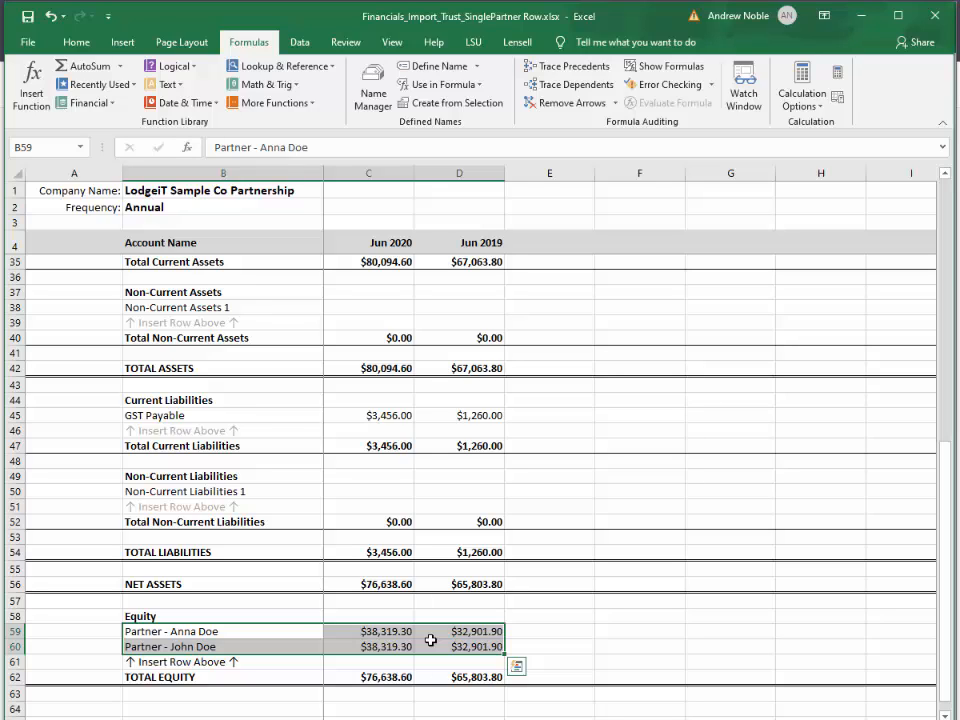
click(72, 719)
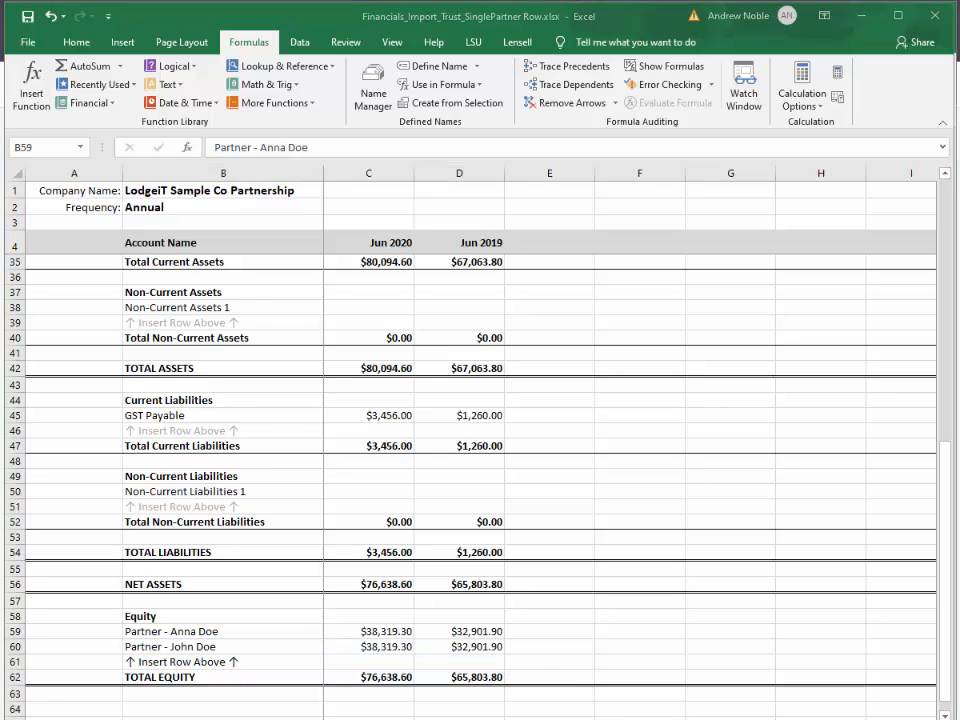
click(30, 698)
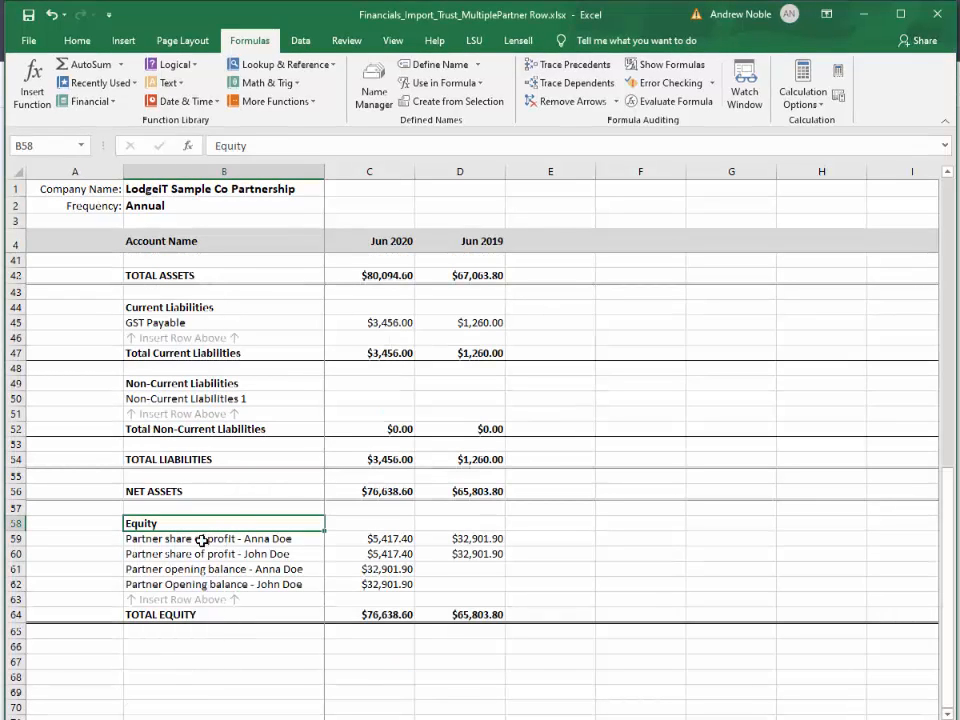
Step: Examine the partners' share of profit and opening balance rows in the Equity section
click(171, 553)
click(165, 538)
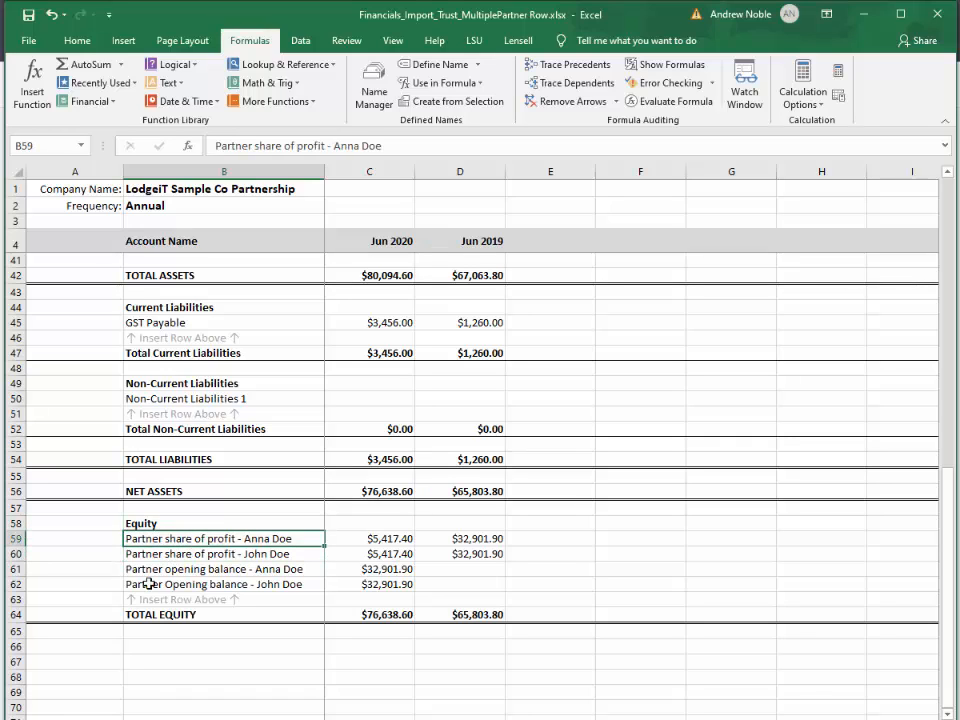
drag(165, 570, 170, 584)
drag(179, 540, 184, 553)
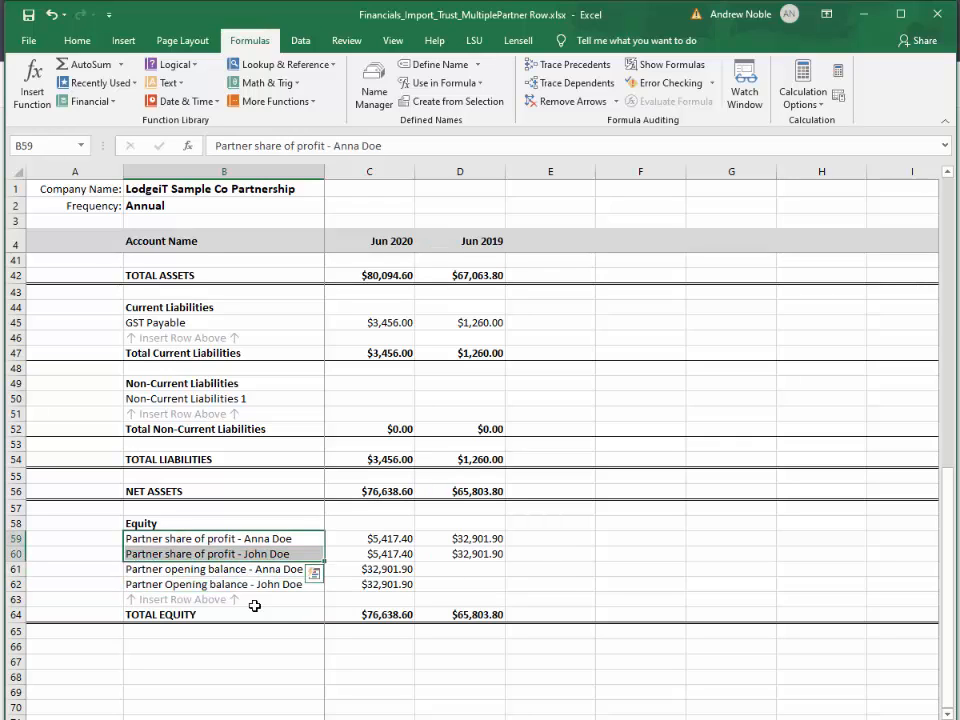
drag(250, 573, 251, 578)
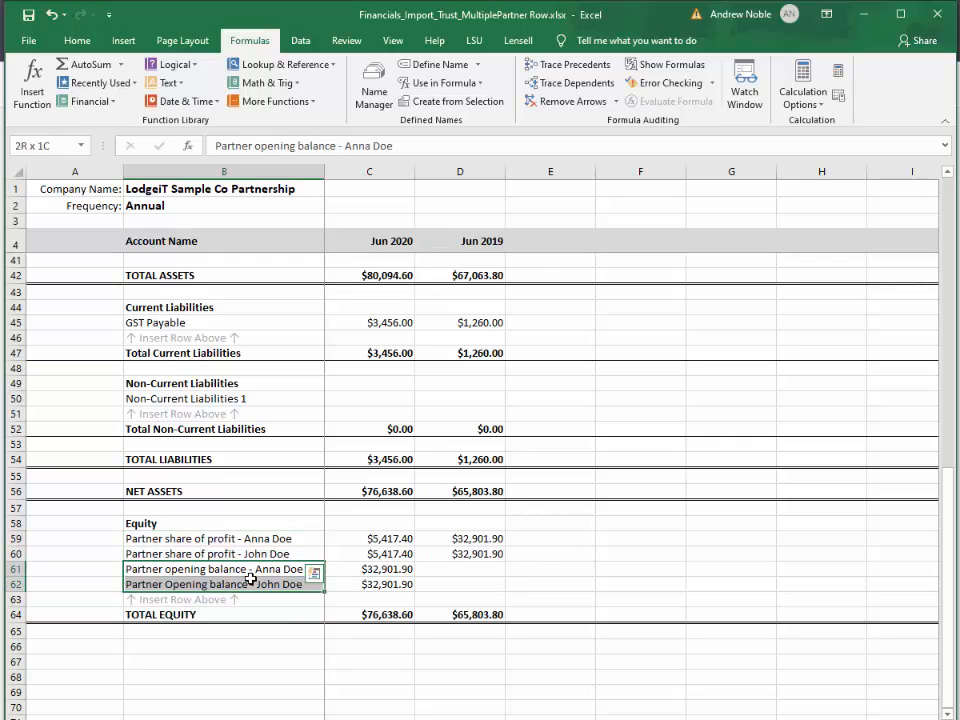
click(469, 538)
Step: Examine the Profit & Loss figures for Jun 2020 and Jun 2019, from trading revenue through total expenses to net profit
scroll(467, 530, up, 12)
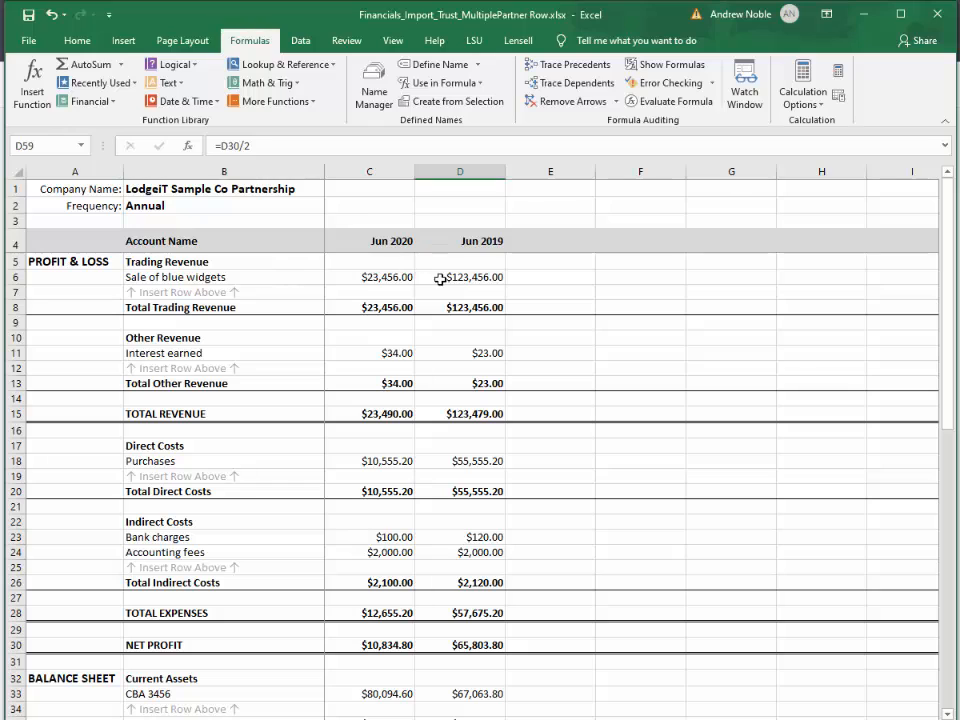
drag(383, 280, 490, 282)
click(454, 307)
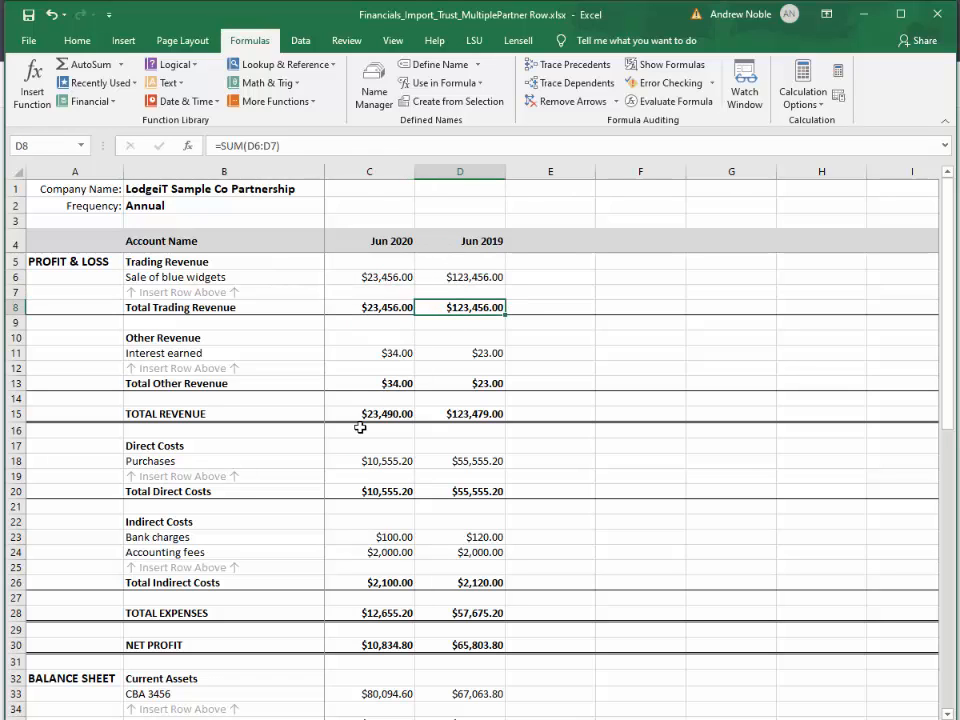
scroll(274, 482, down, 2)
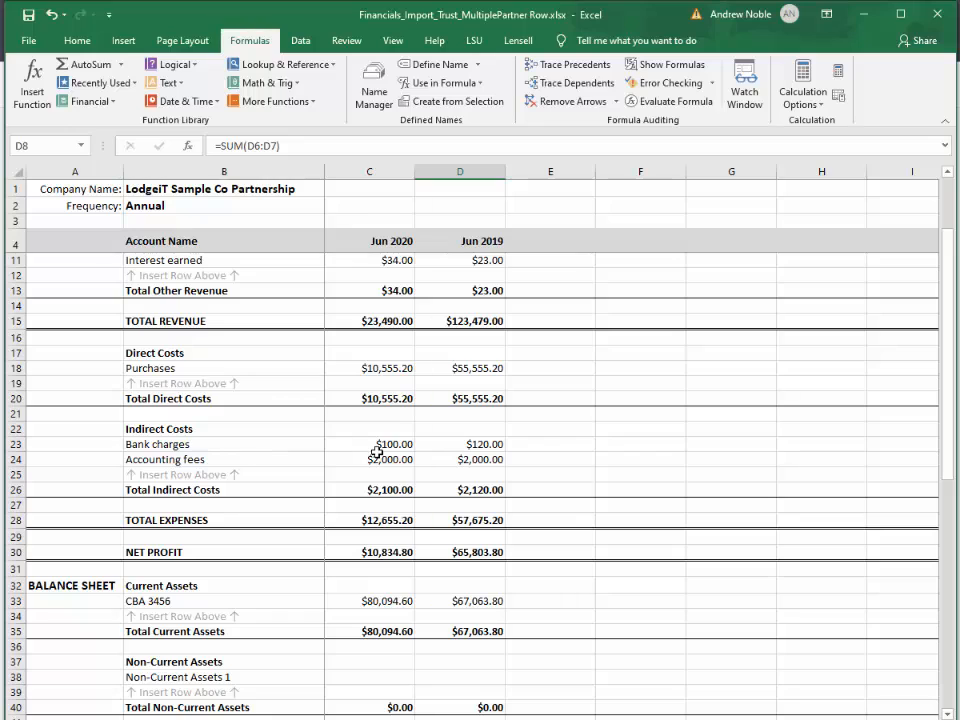
click(479, 520)
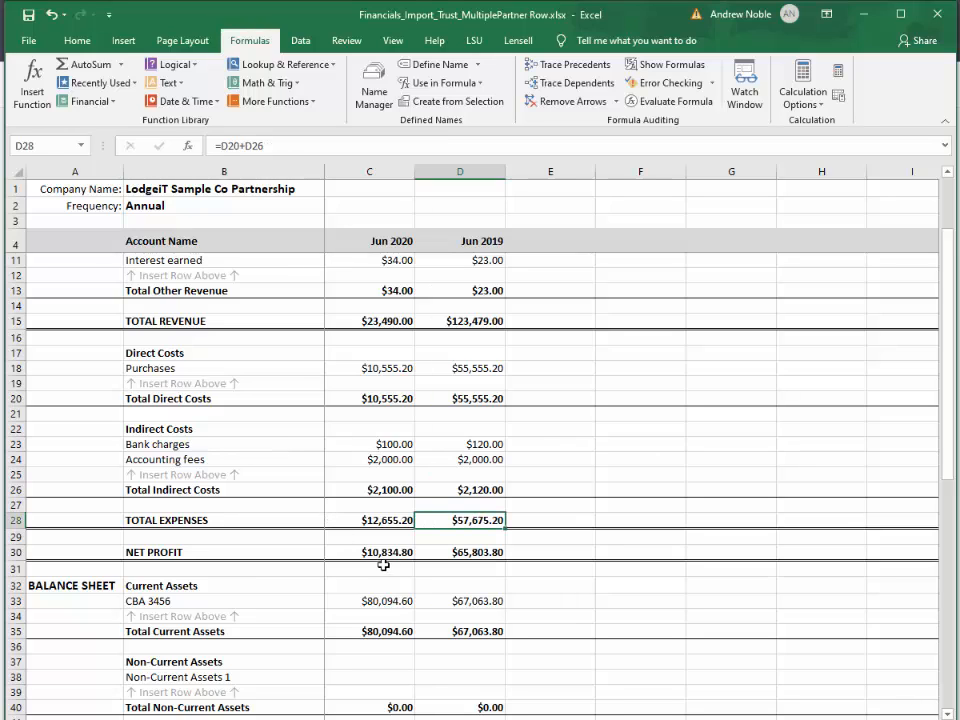
click(482, 553)
click(360, 553)
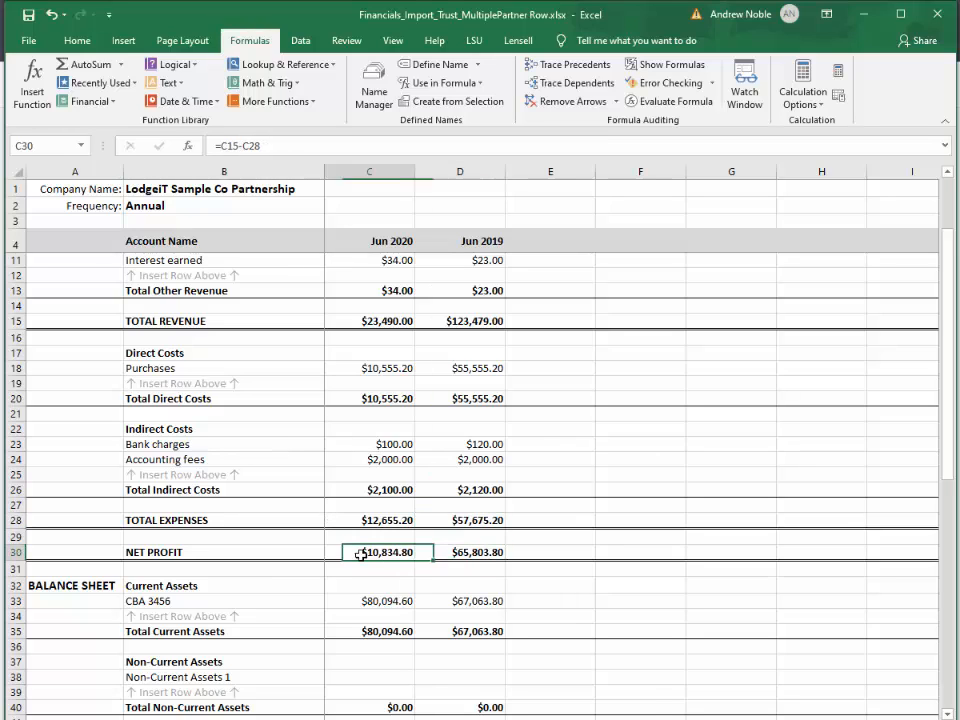
click(472, 556)
Step: Inspect the formulas behind the partners' share of profit for Jun 2019 and Jun 2020, leaving the cells unedited
scroll(446, 518, down, 4)
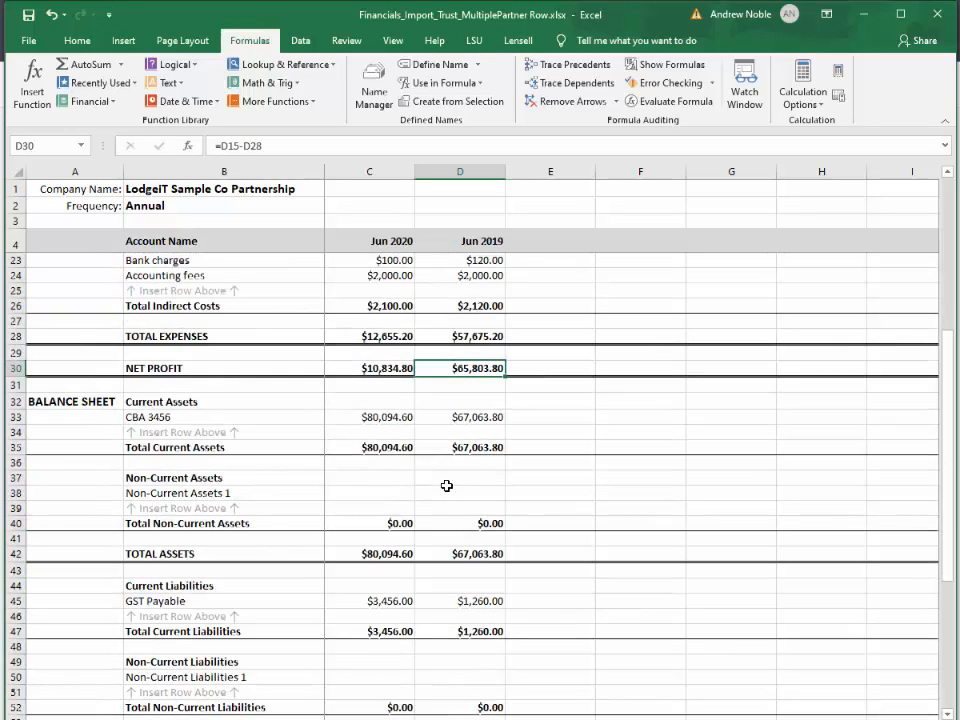
scroll(446, 485, down, 3)
click(482, 678)
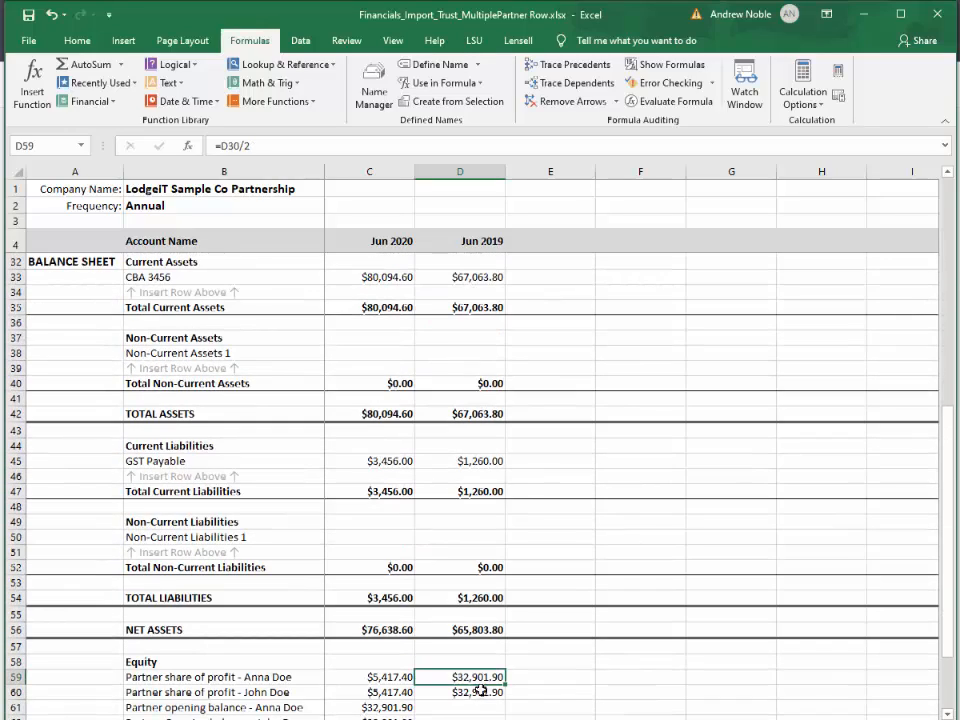
click(481, 692)
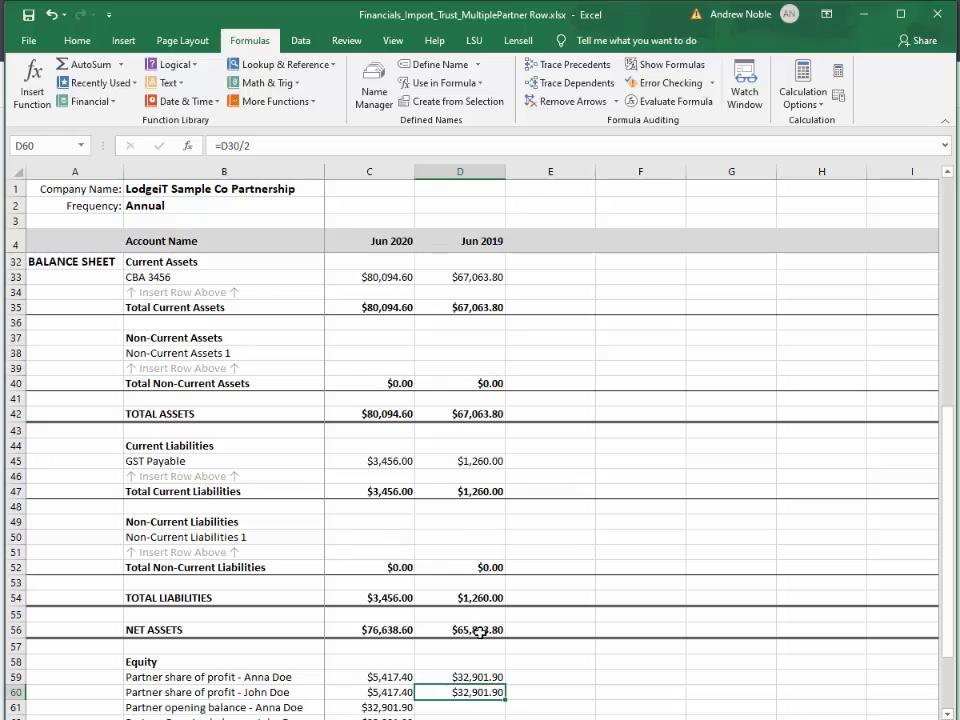
double_click(481, 677)
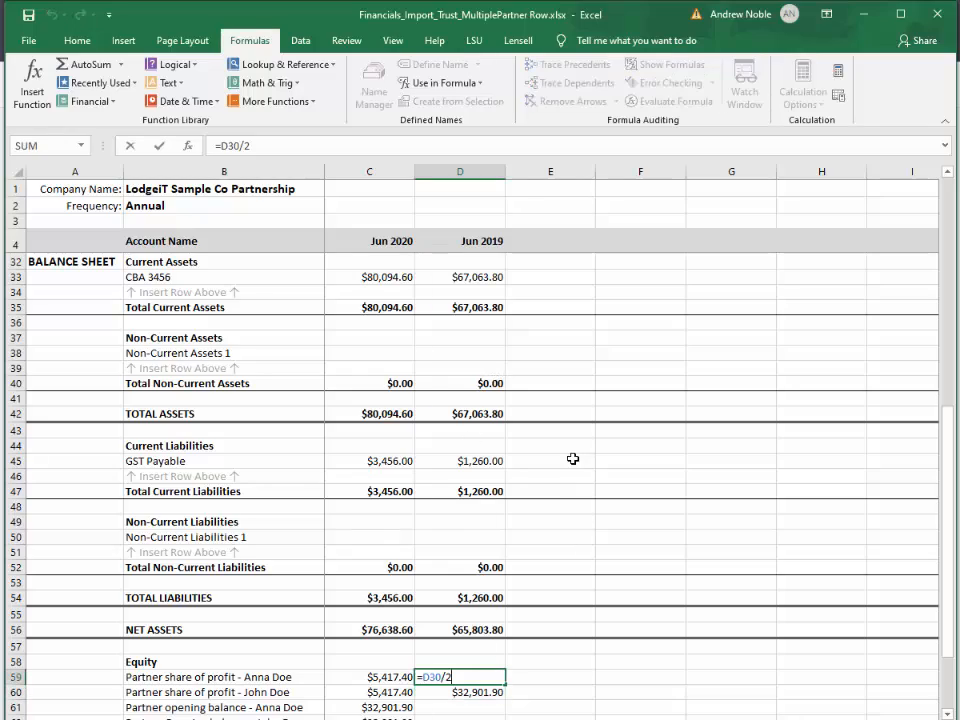
scroll(574, 456, up, 3)
key(Escape)
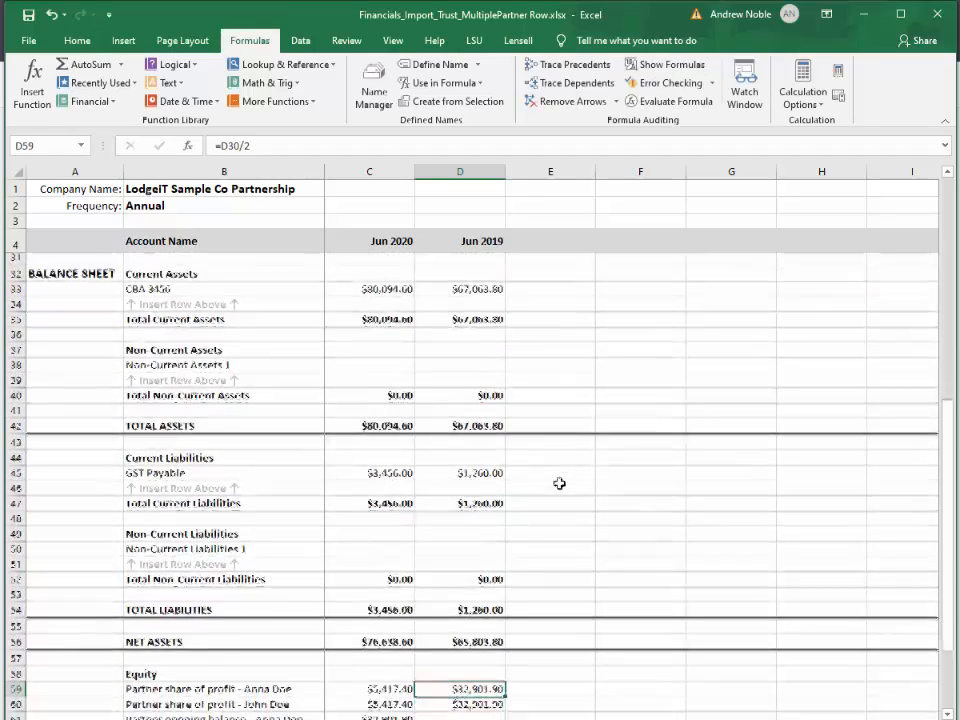
scroll(559, 484, down, 2)
double_click(388, 614)
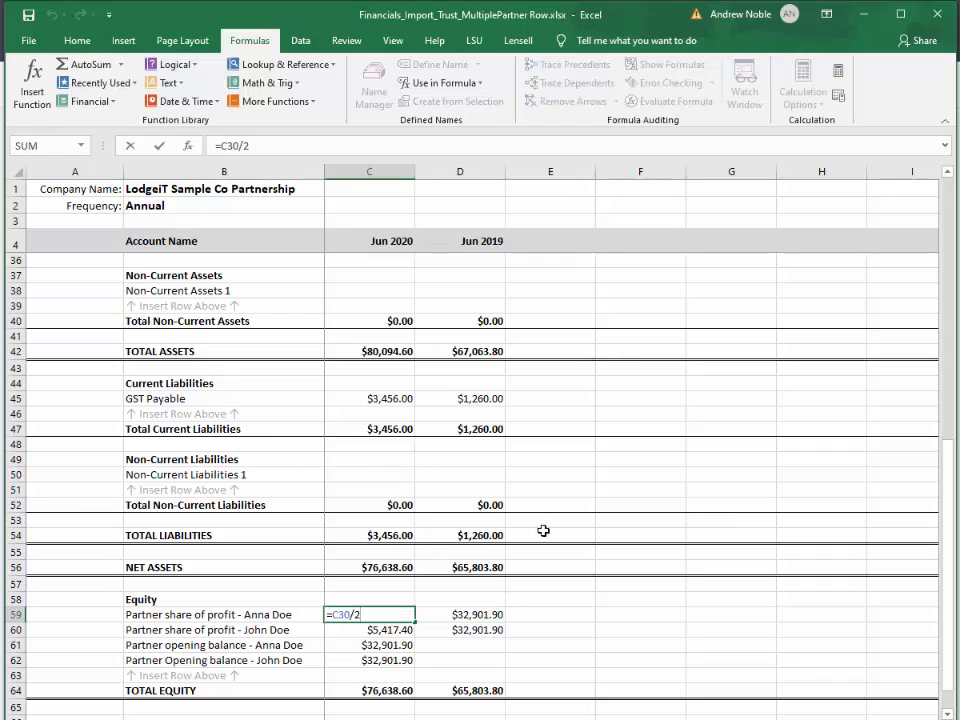
key(Escape)
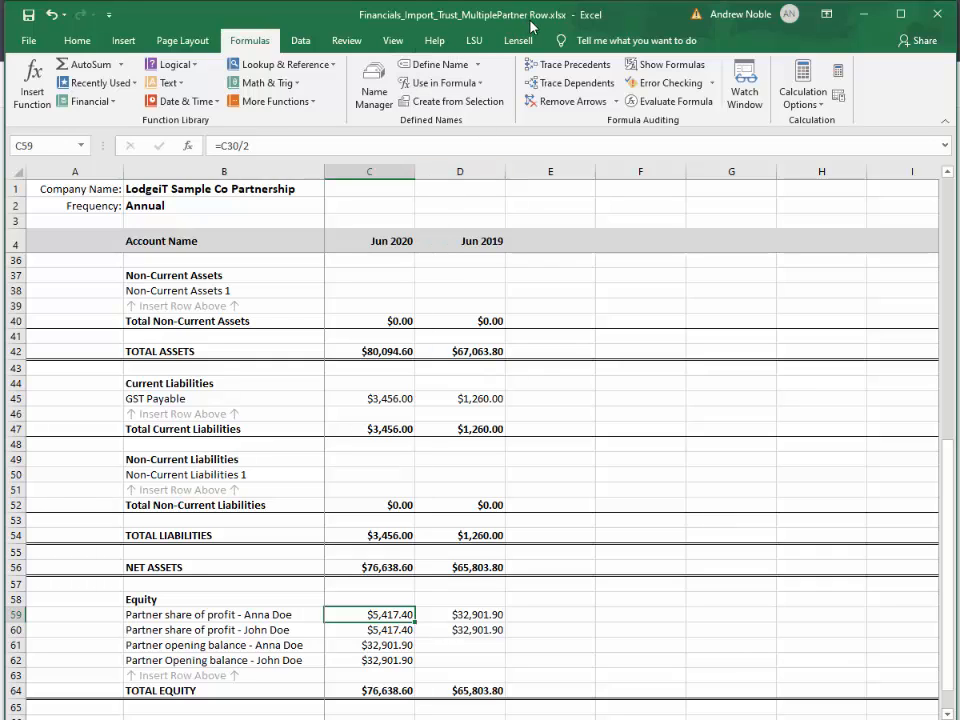
Step: Compare the first partner's Jun 2020 opening balance formula in C61 with the Jun 2019 share of profit in D59
click(462, 617)
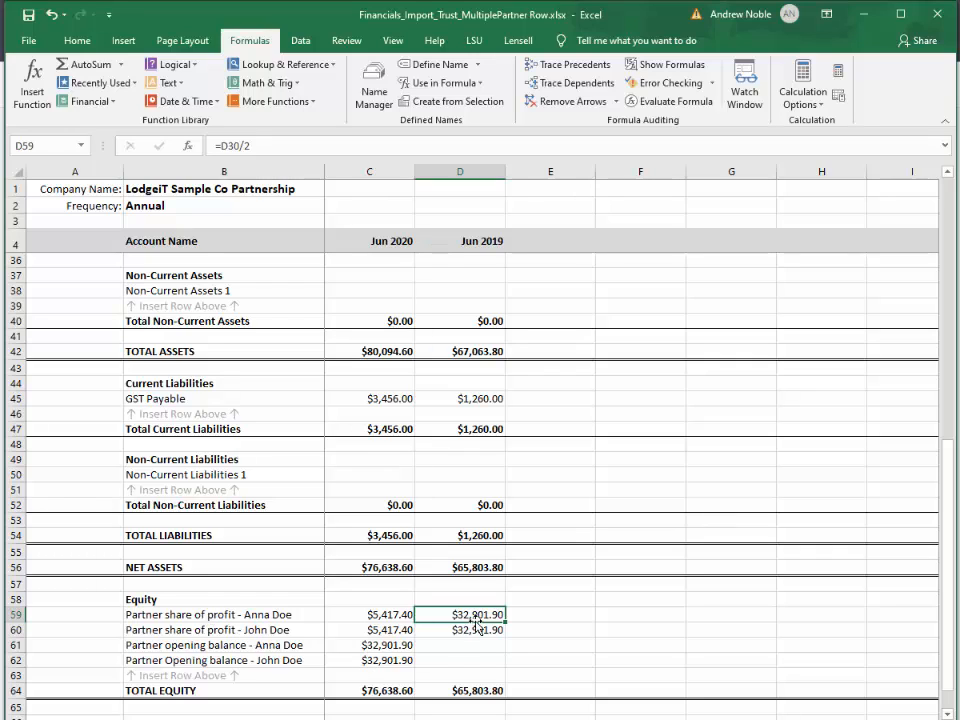
click(391, 645)
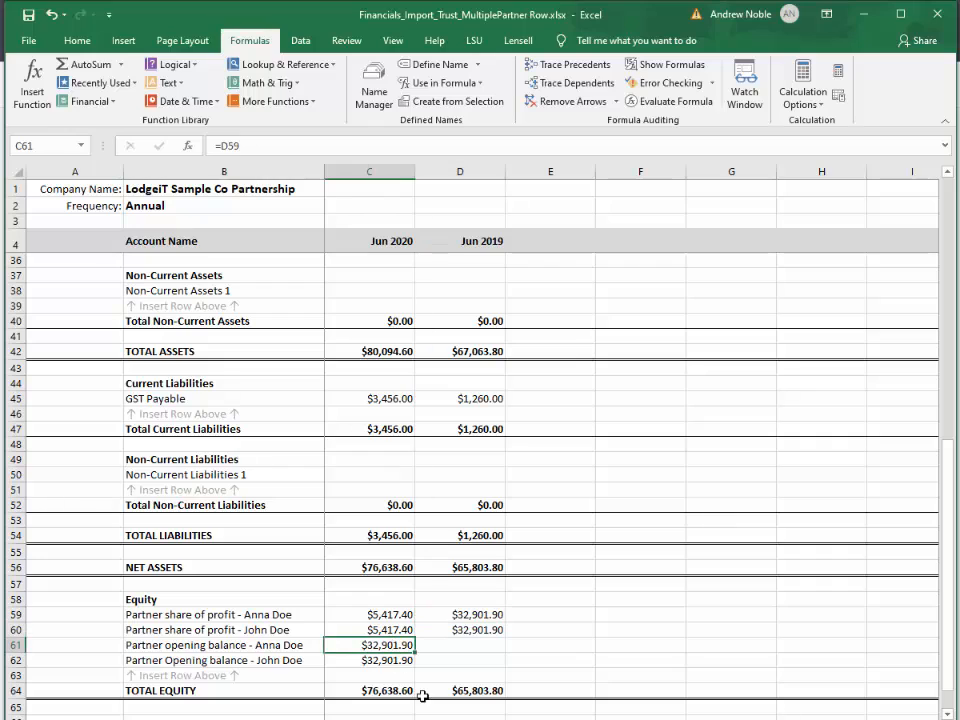
click(162, 647)
click(369, 645)
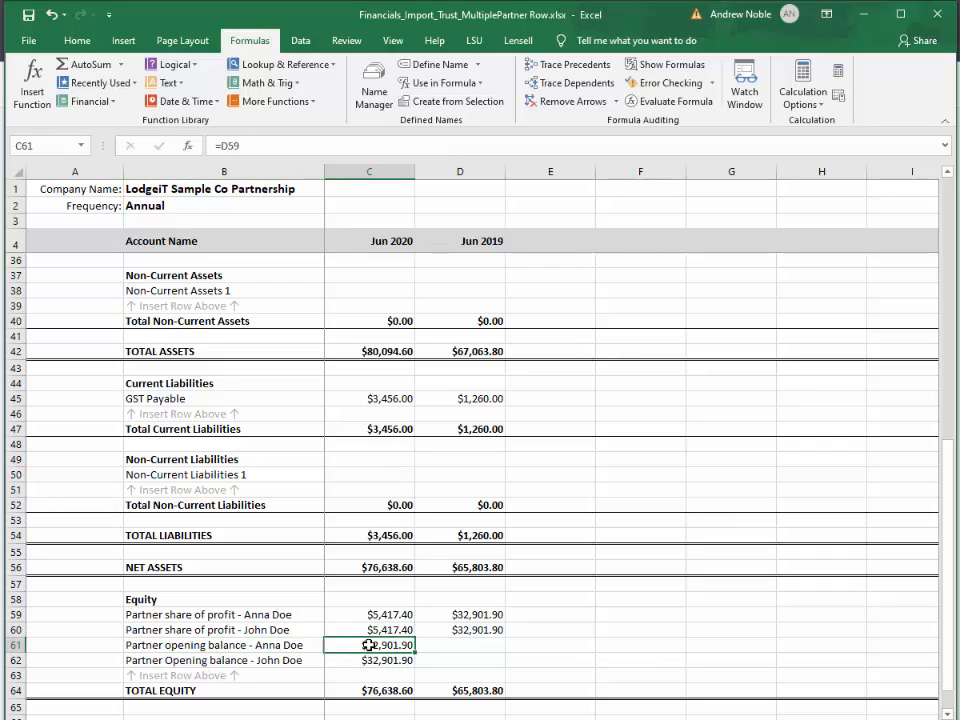
click(458, 615)
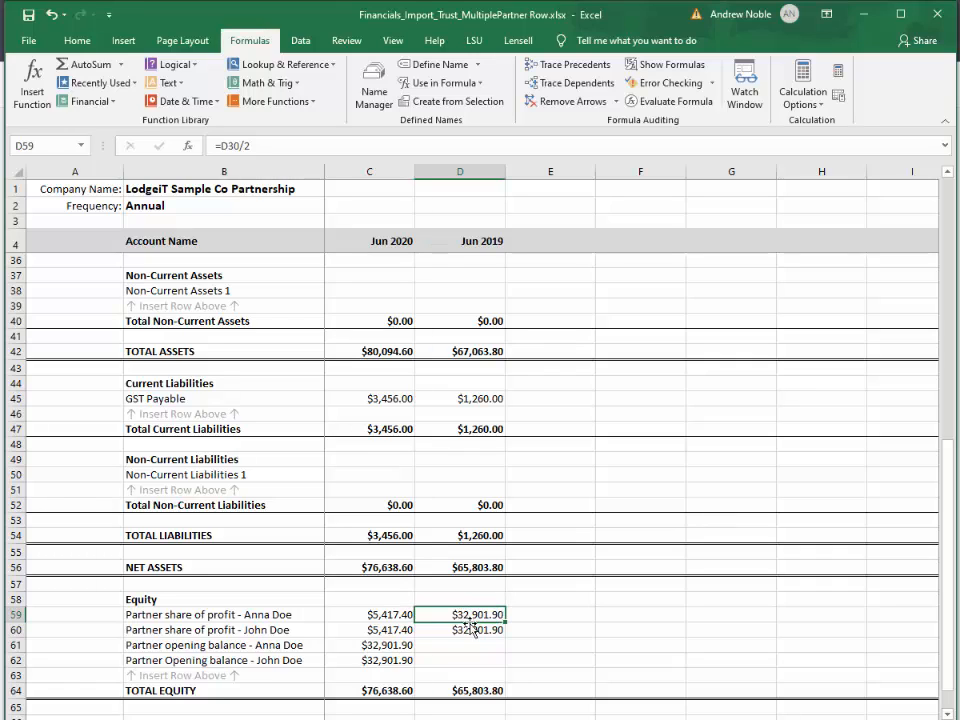
click(356, 647)
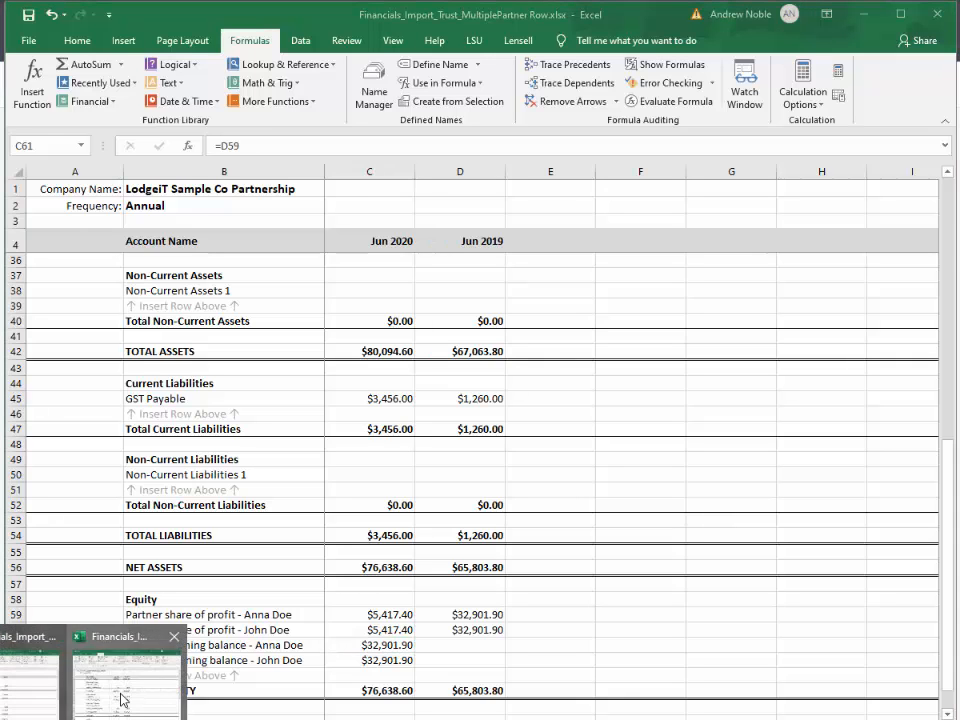
Step: Switch to the Financials_Import_Trust_SinglePartner Row workbook and trace the first partner's Jun 2019 and Jun 2020 equity formulas to net profit
click(122, 696)
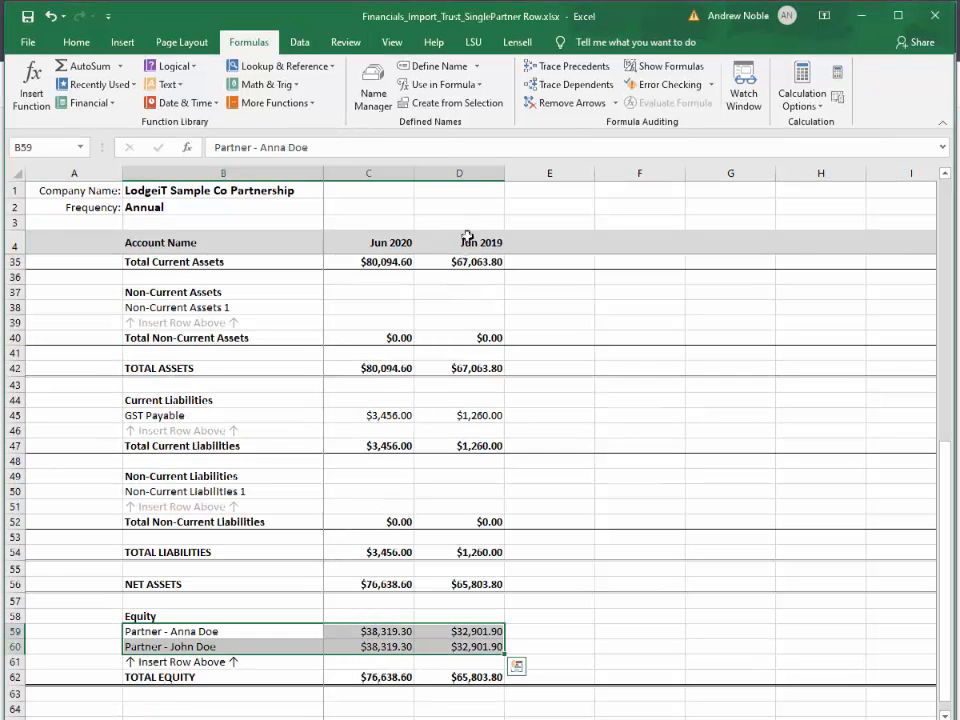
click(470, 630)
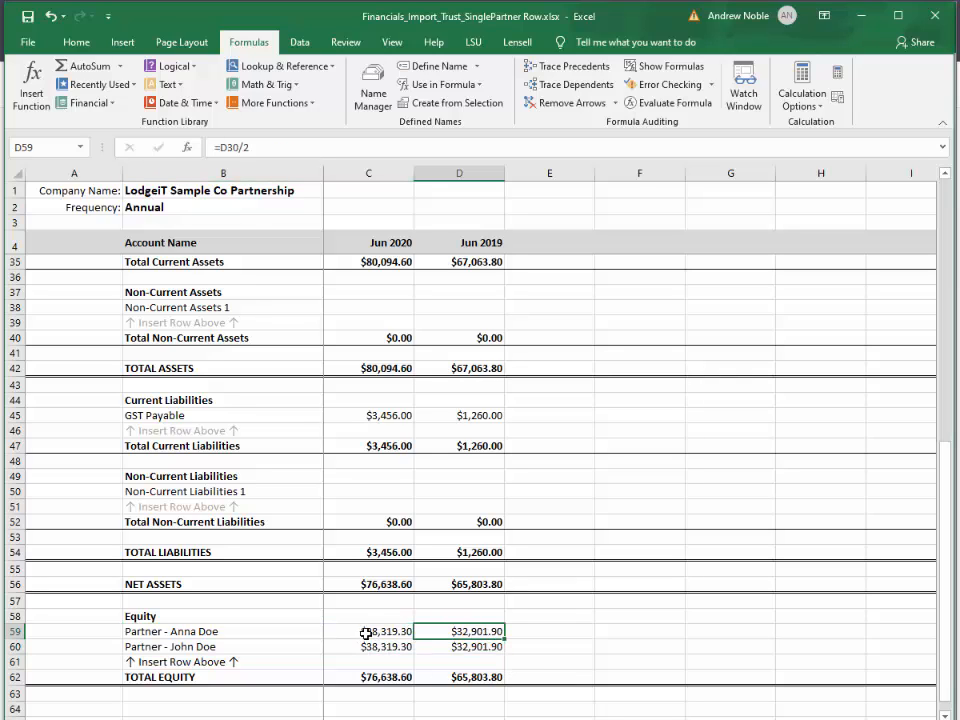
click(368, 631)
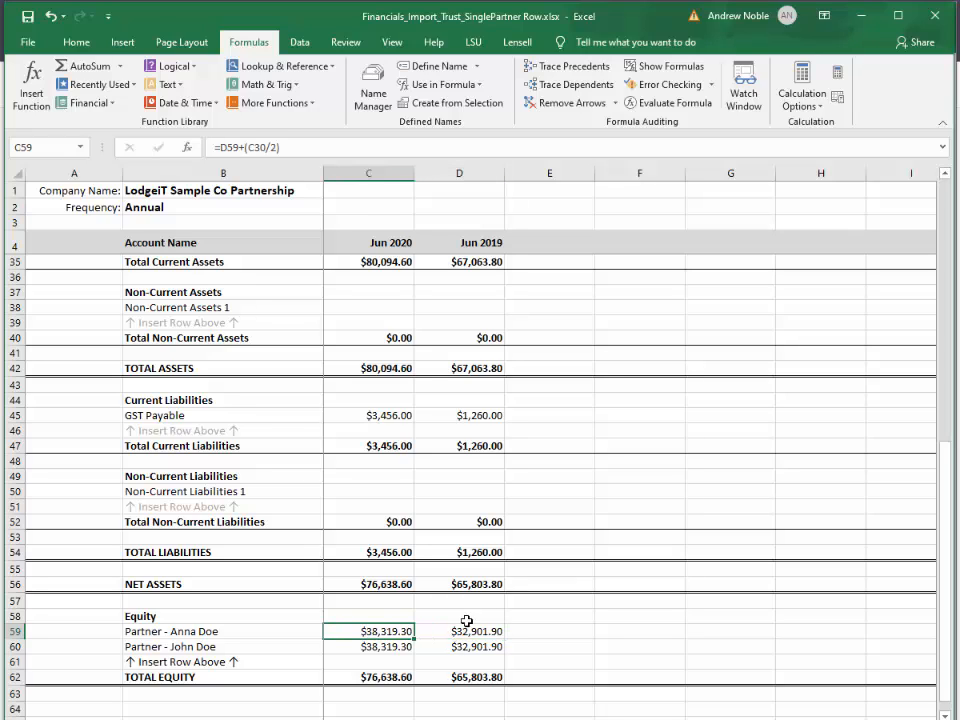
double_click(492, 624)
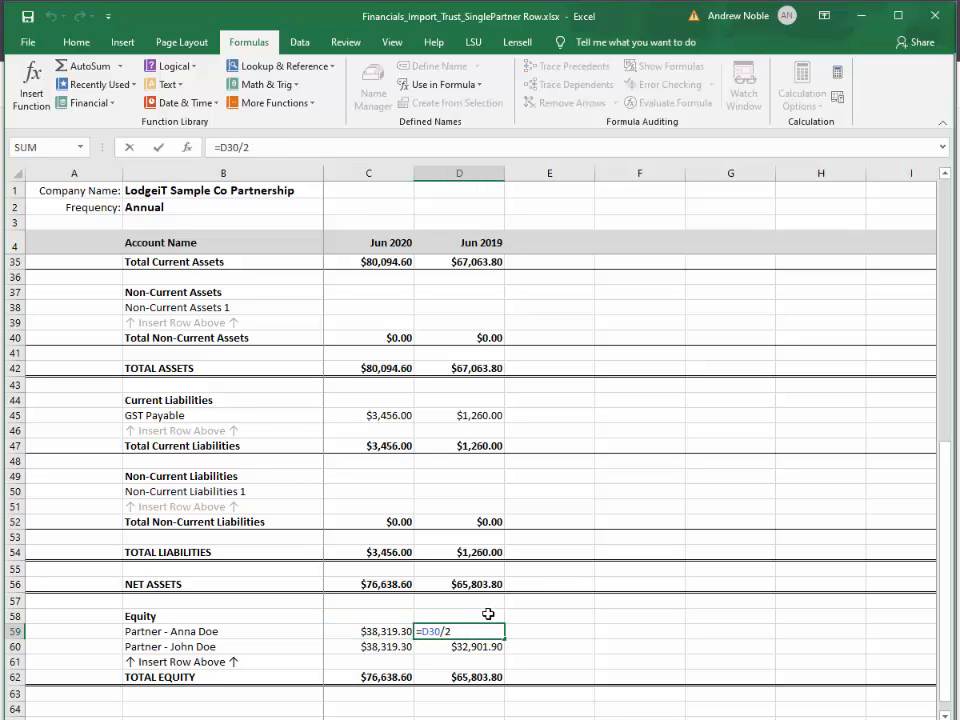
key(Escape)
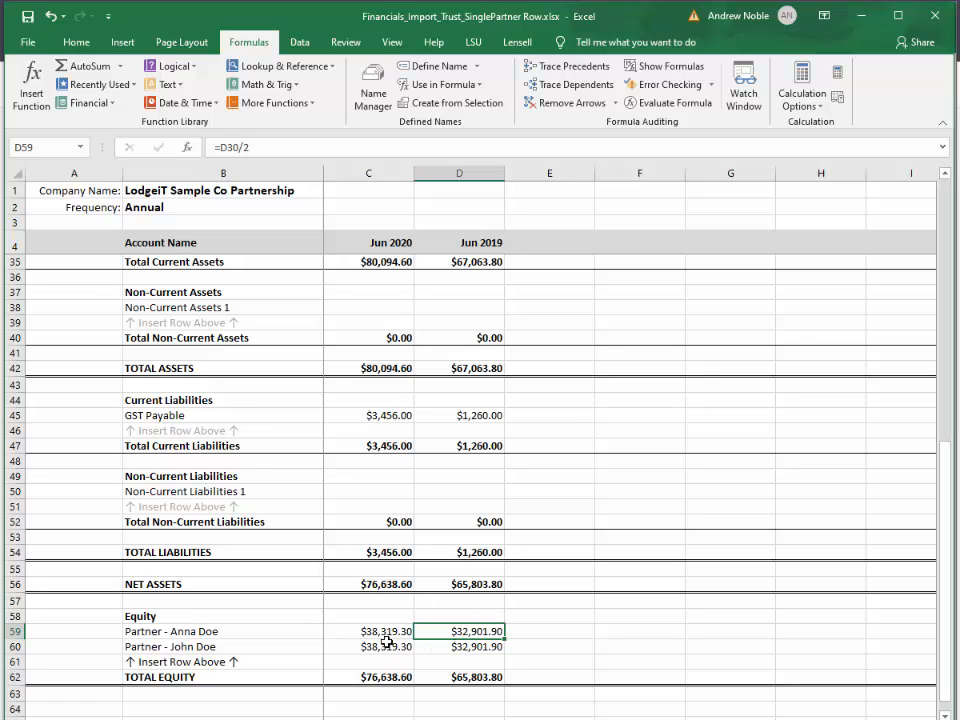
click(386, 632)
double_click(383, 631)
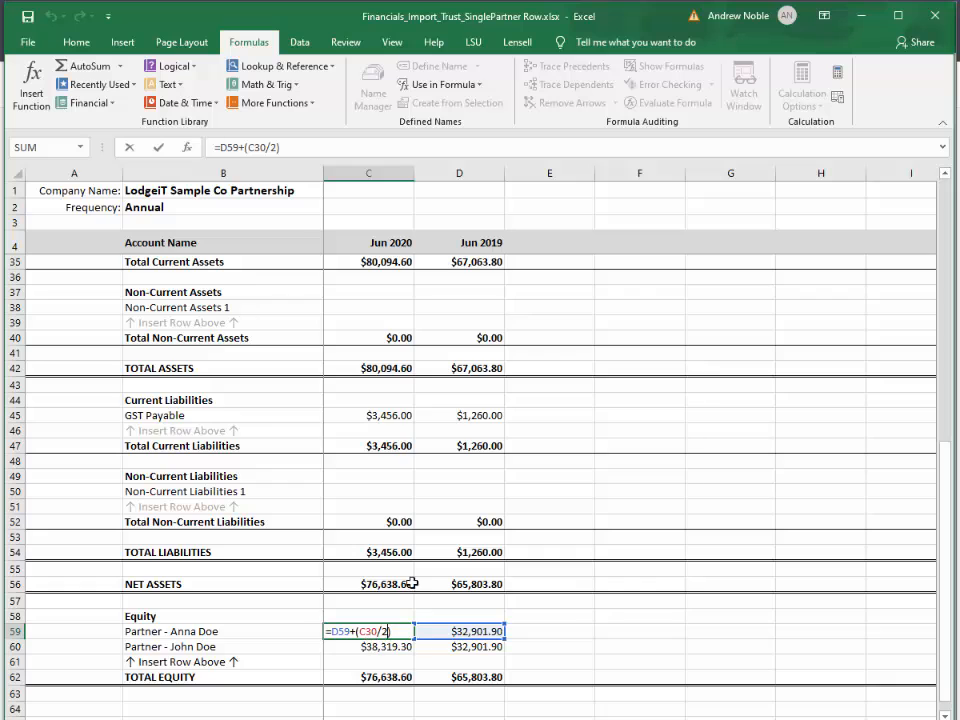
scroll(401, 436, up, 4)
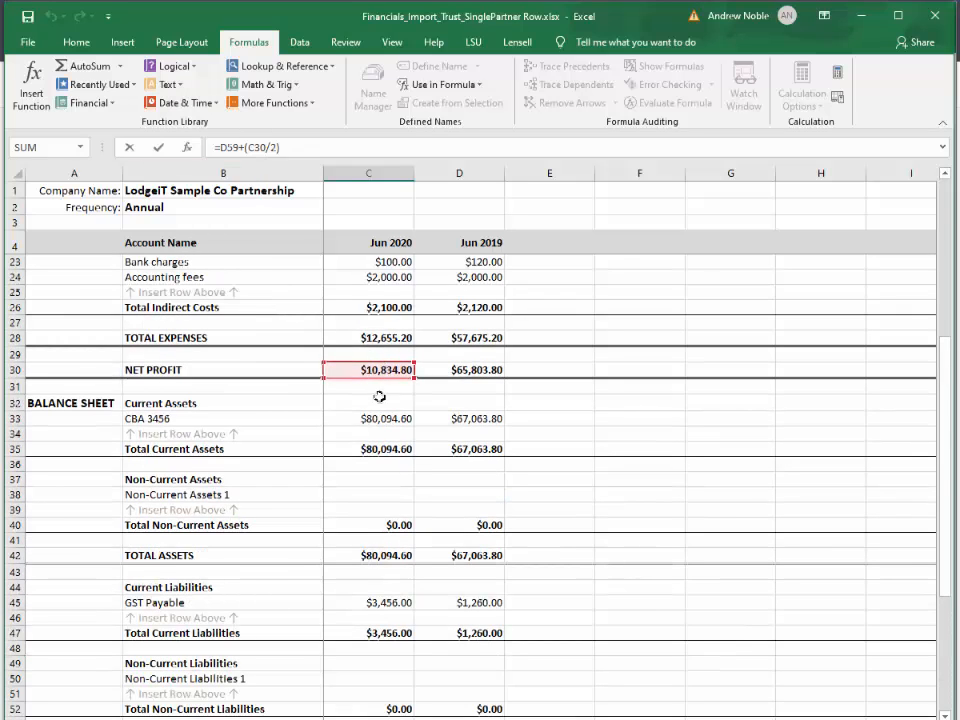
scroll(370, 430, down, 3)
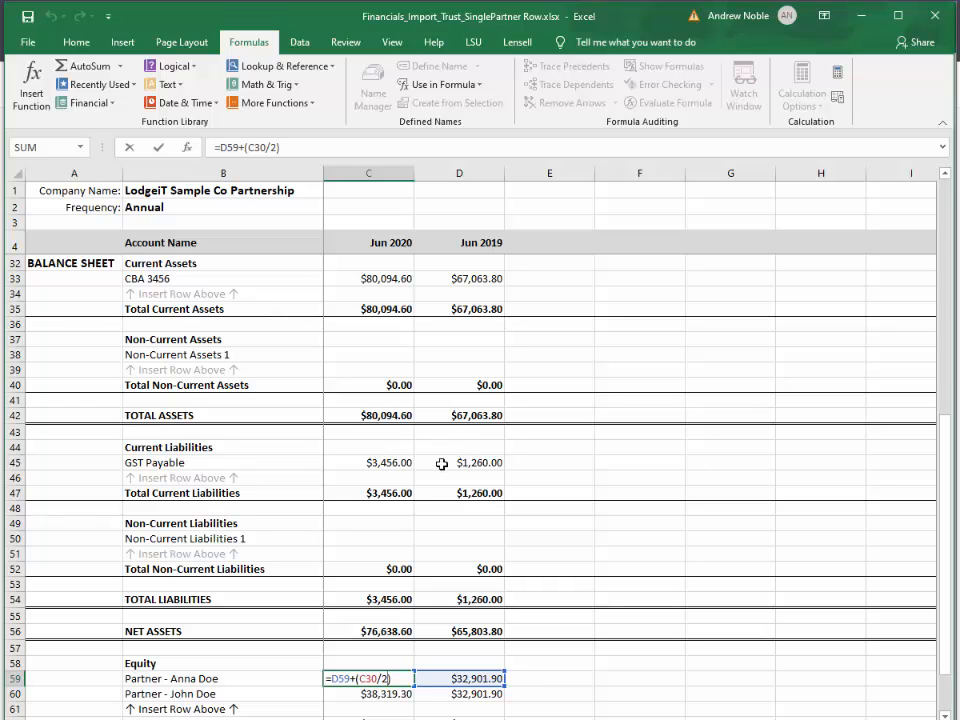
Step: Switch to LodgeiT and import the prepared Excel file Financials_Import_Trust_SinglePartner Row.xlsx into the partnership's financials
click(448, 524)
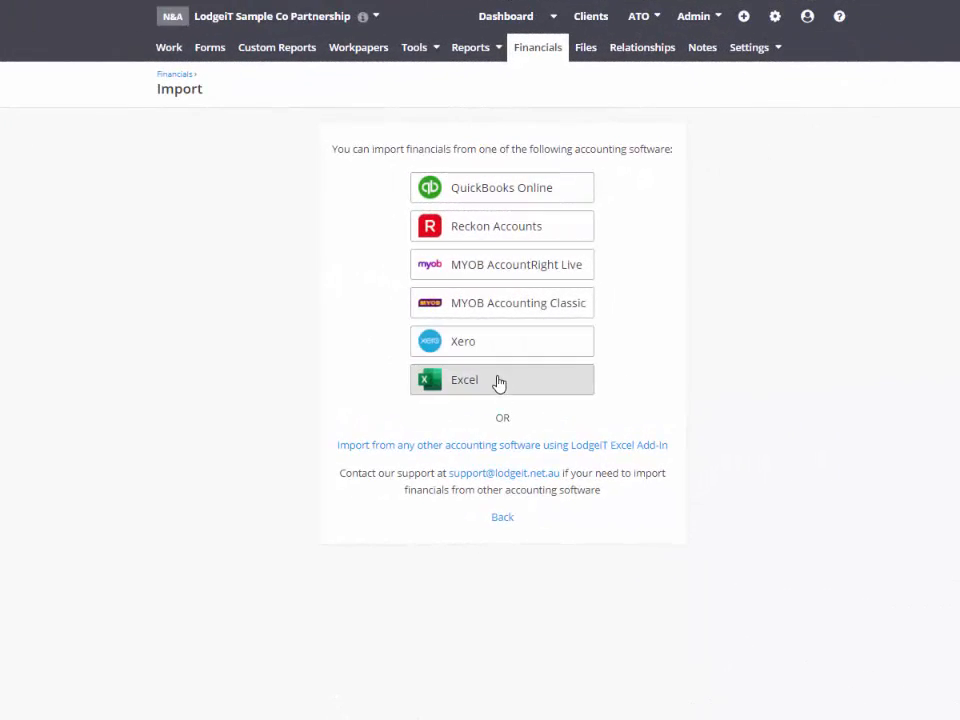
click(497, 383)
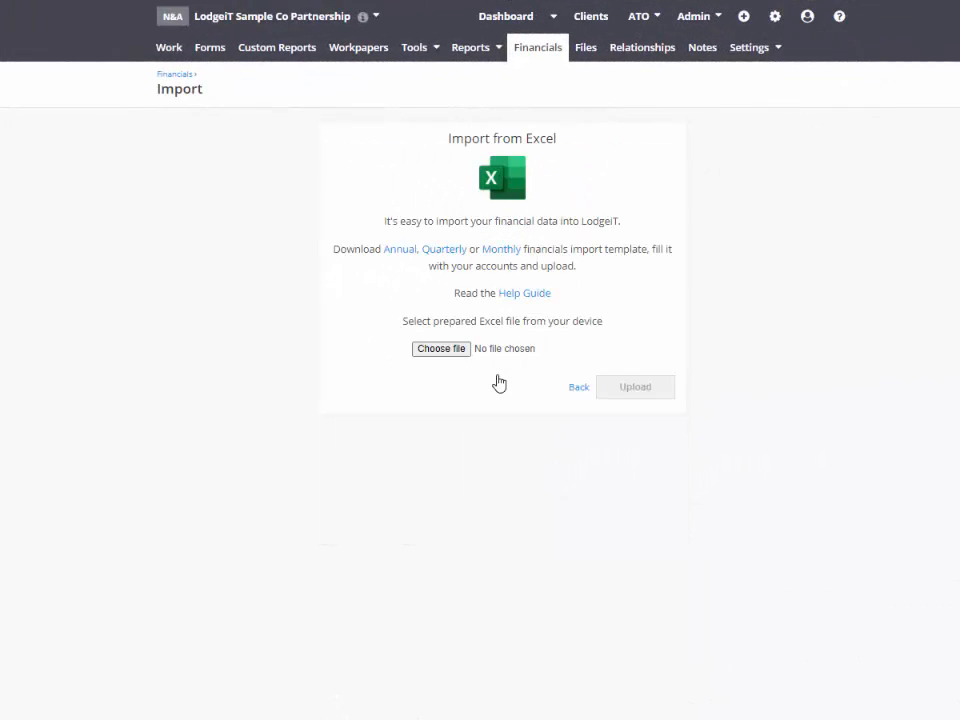
click(442, 348)
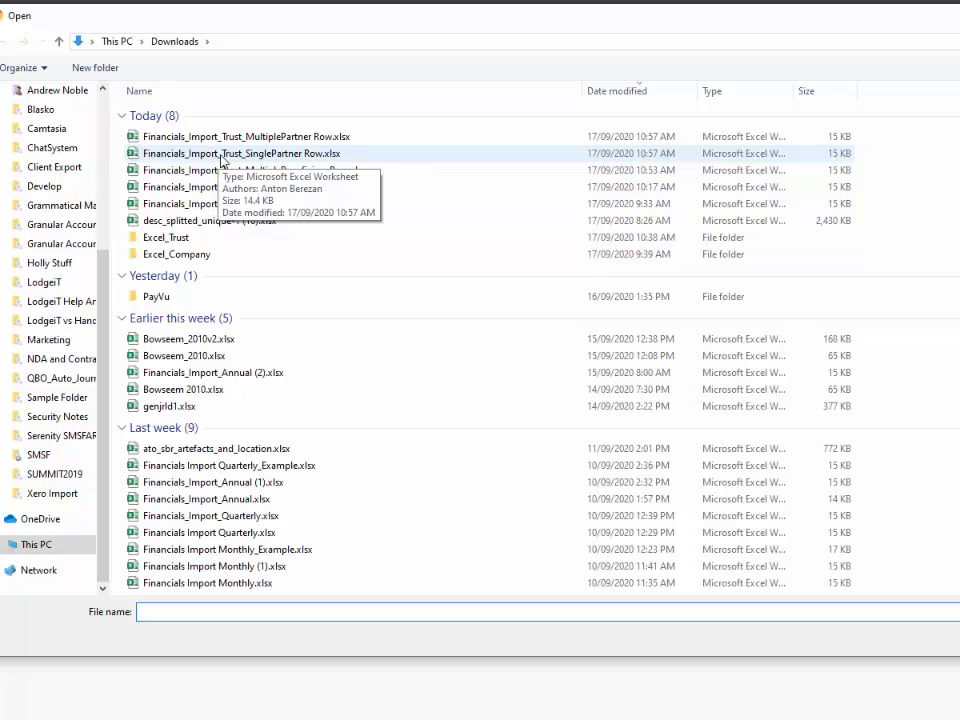
click(225, 155)
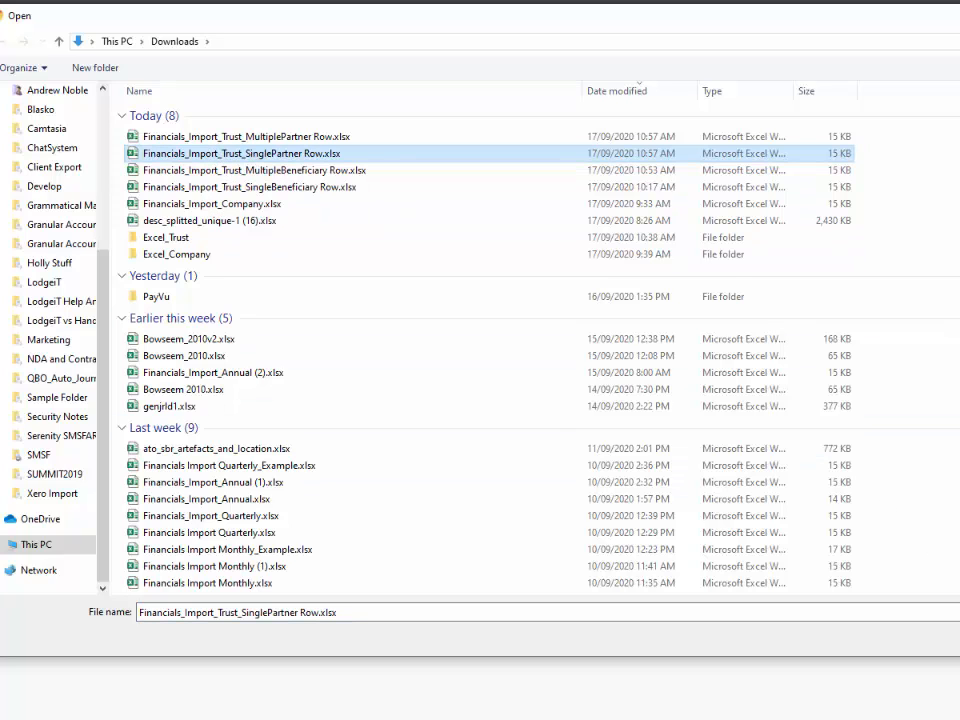
key(Return)
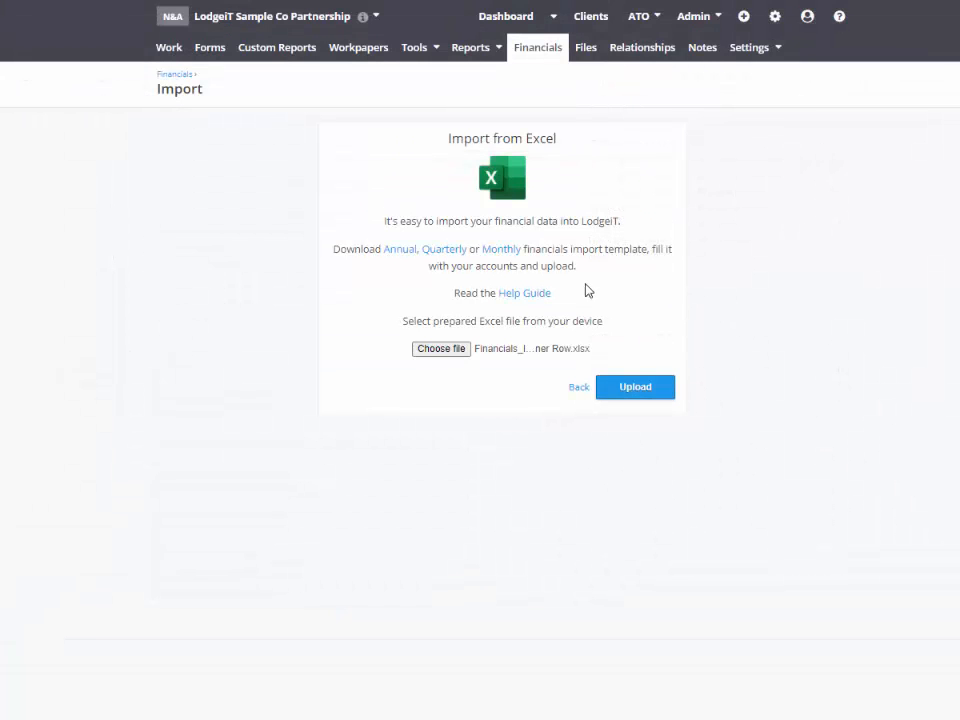
click(626, 385)
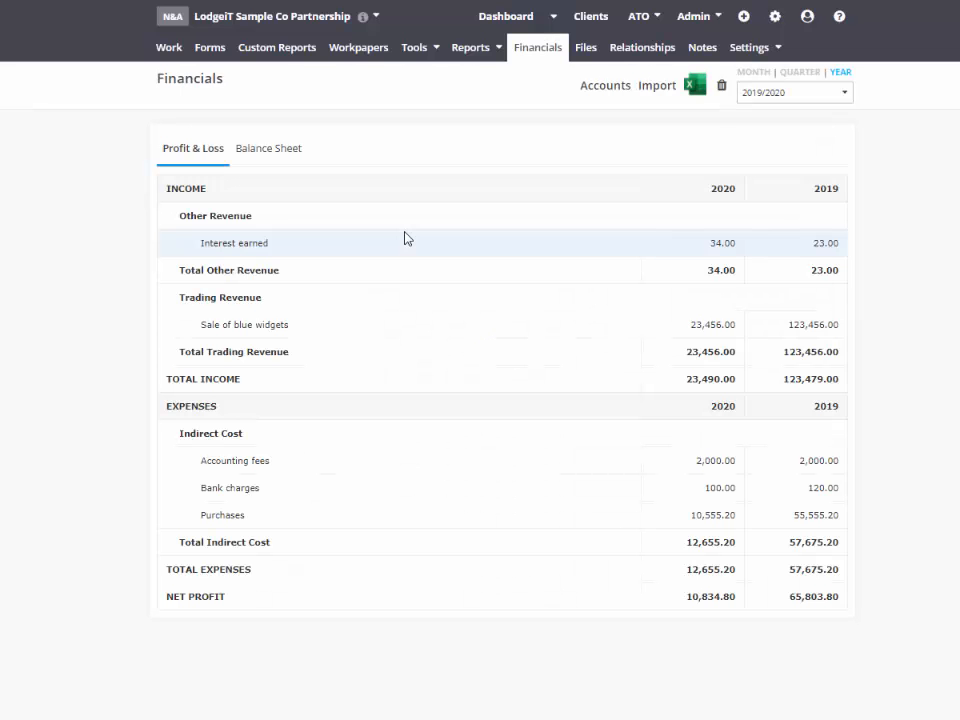
Step: Review the imported balance sheet and the classifications of the asset, liability, equity, revenue and expense accounts
click(278, 155)
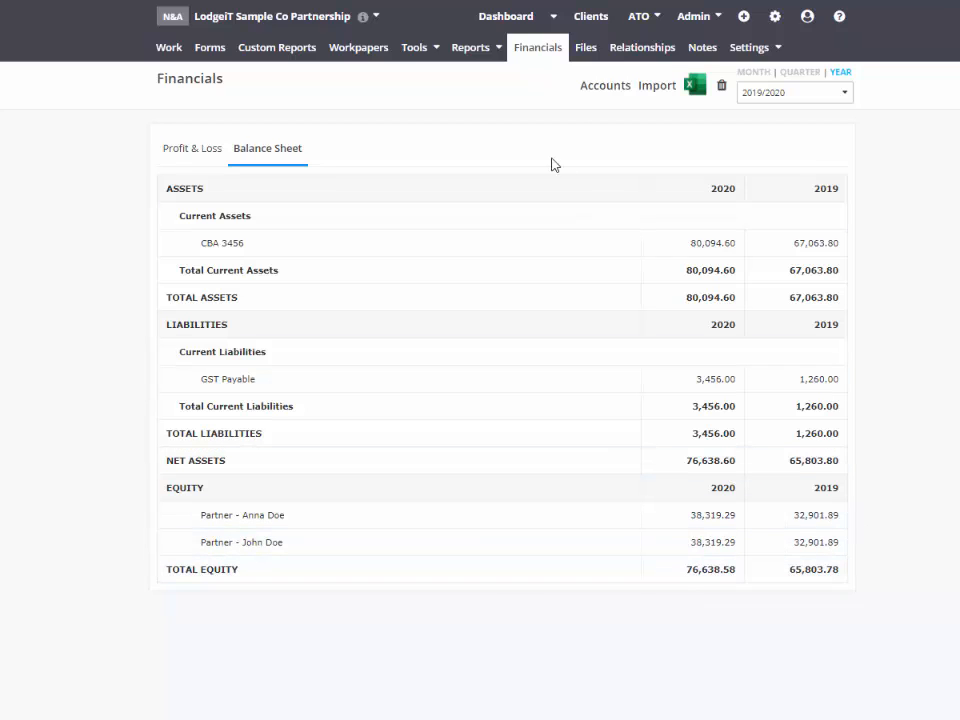
click(582, 89)
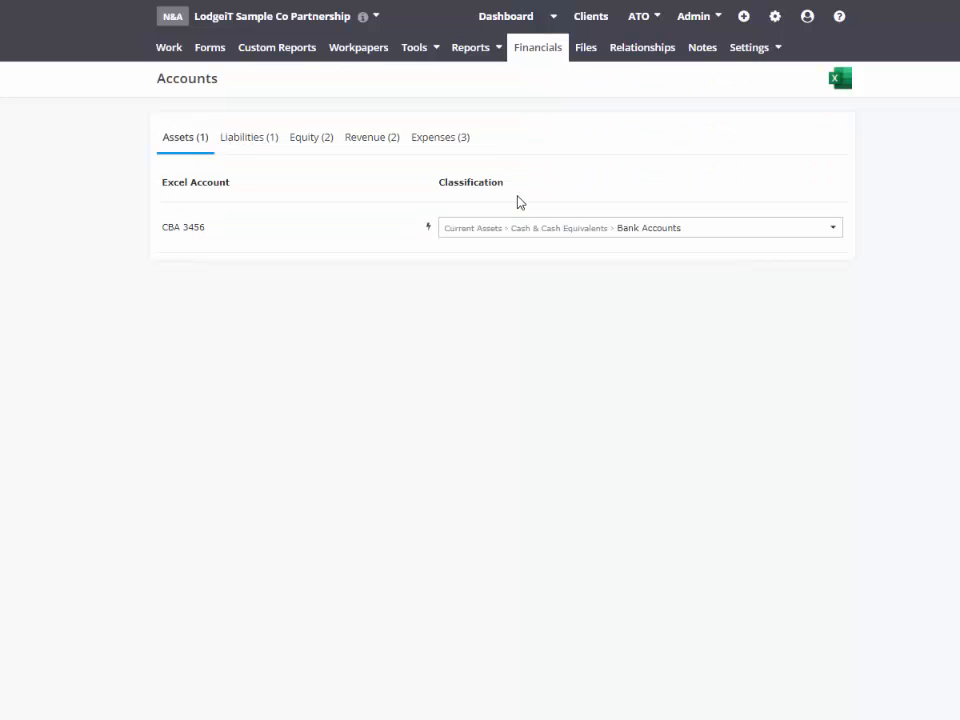
click(262, 142)
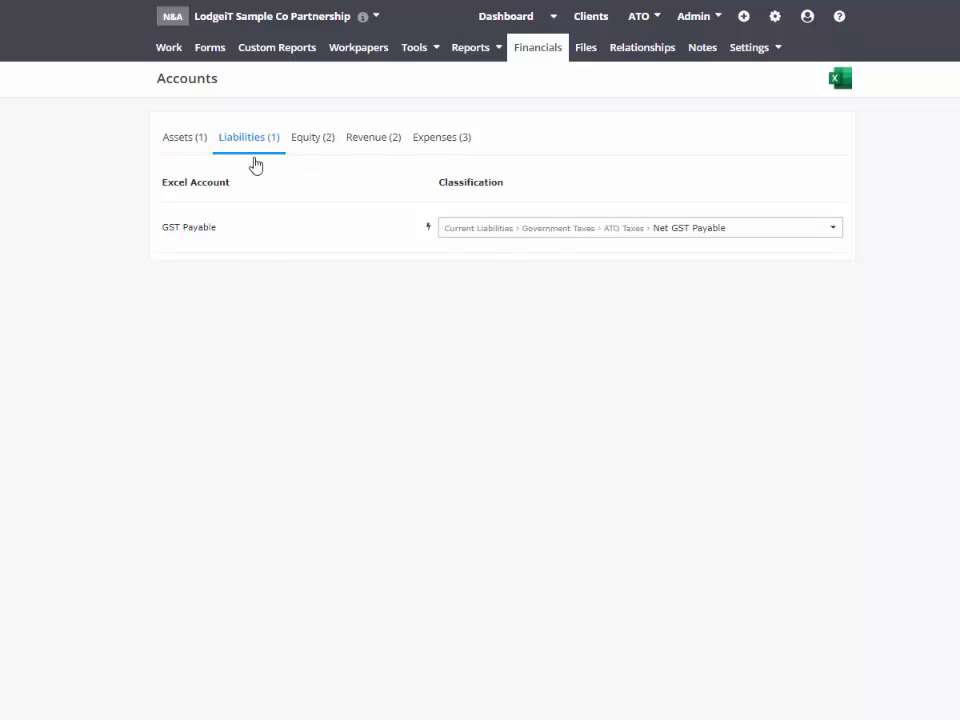
click(316, 150)
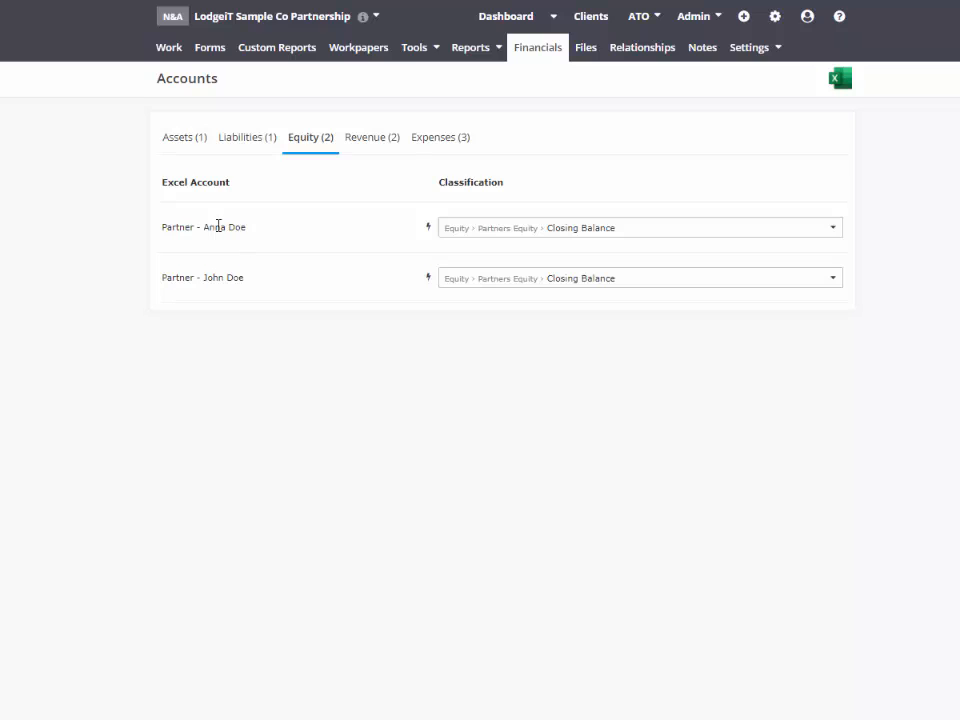
drag(163, 227, 247, 227)
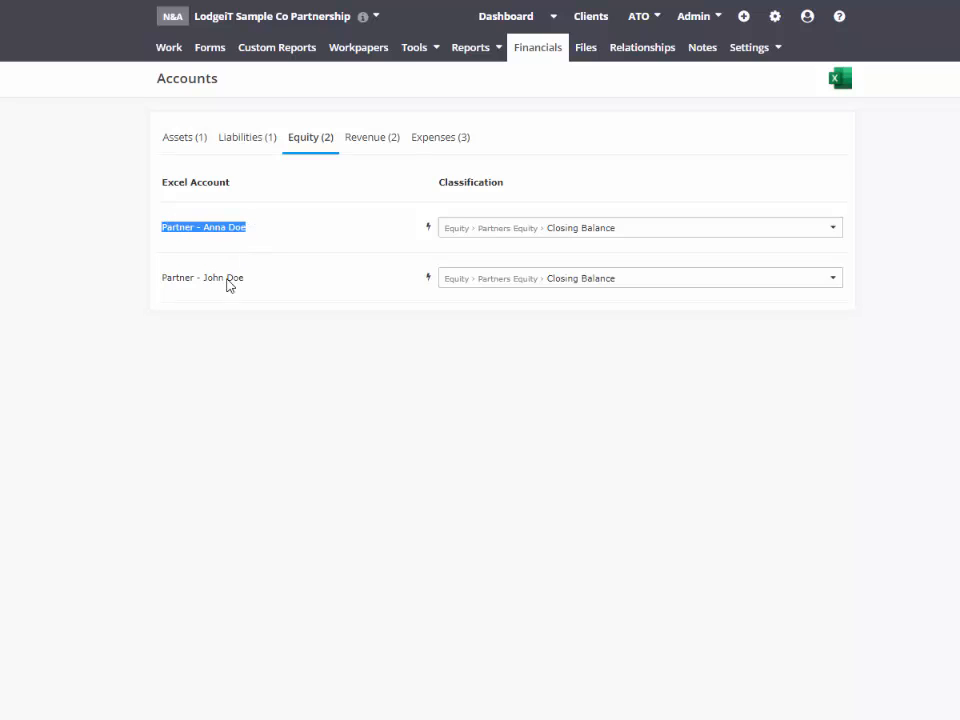
click(376, 143)
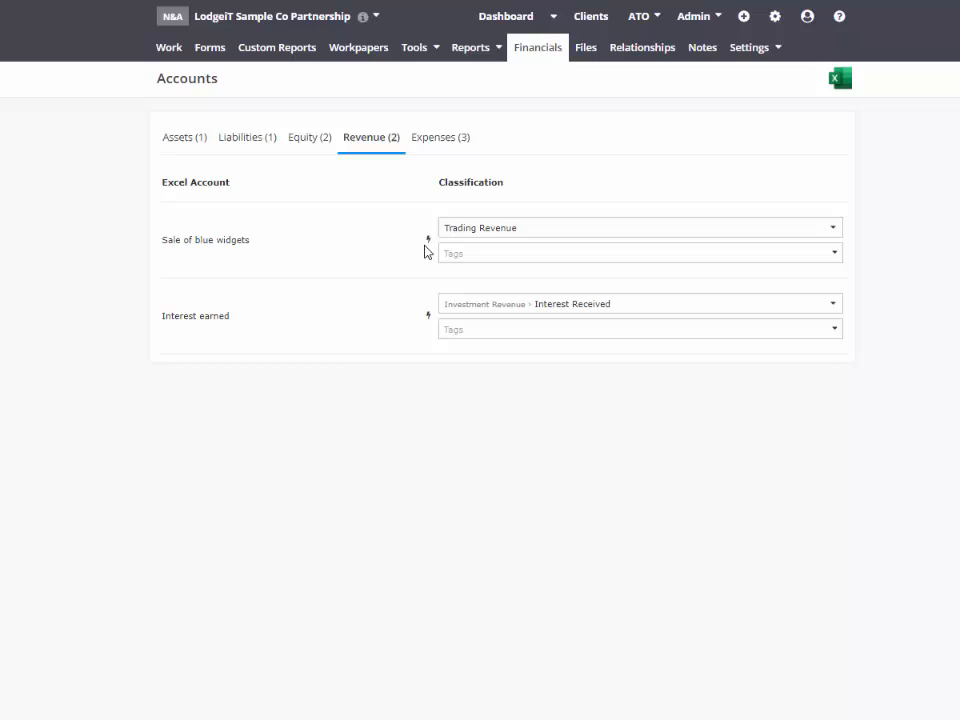
click(437, 142)
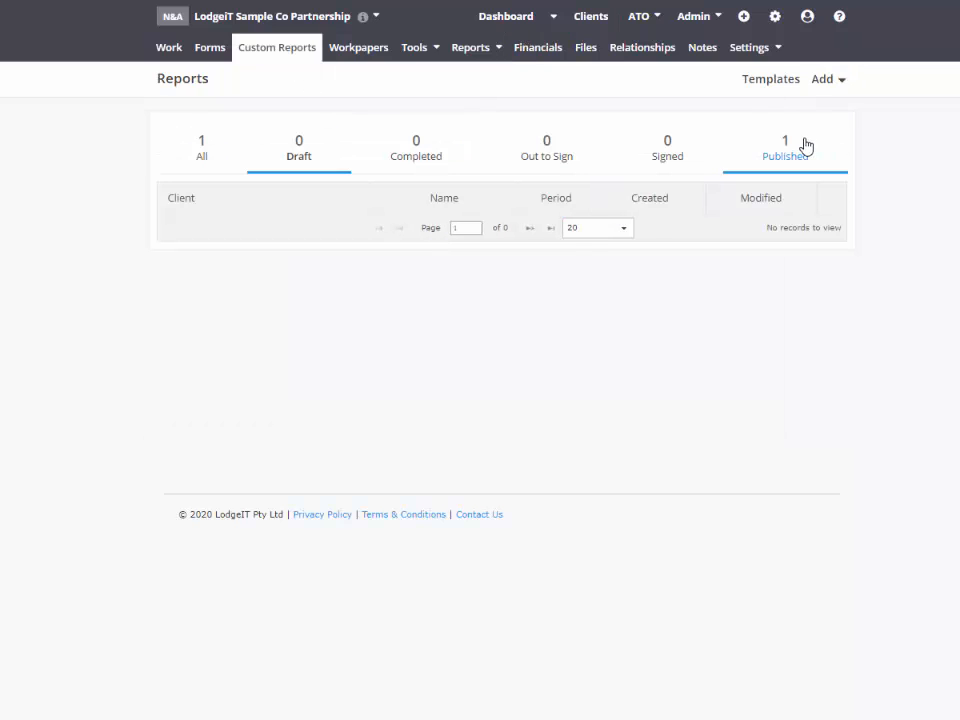
Step: Create a Partnership - SPFR (trading) custom report for the year ended 30 June 2020 and view its Statement of Financial Position
click(825, 85)
click(816, 152)
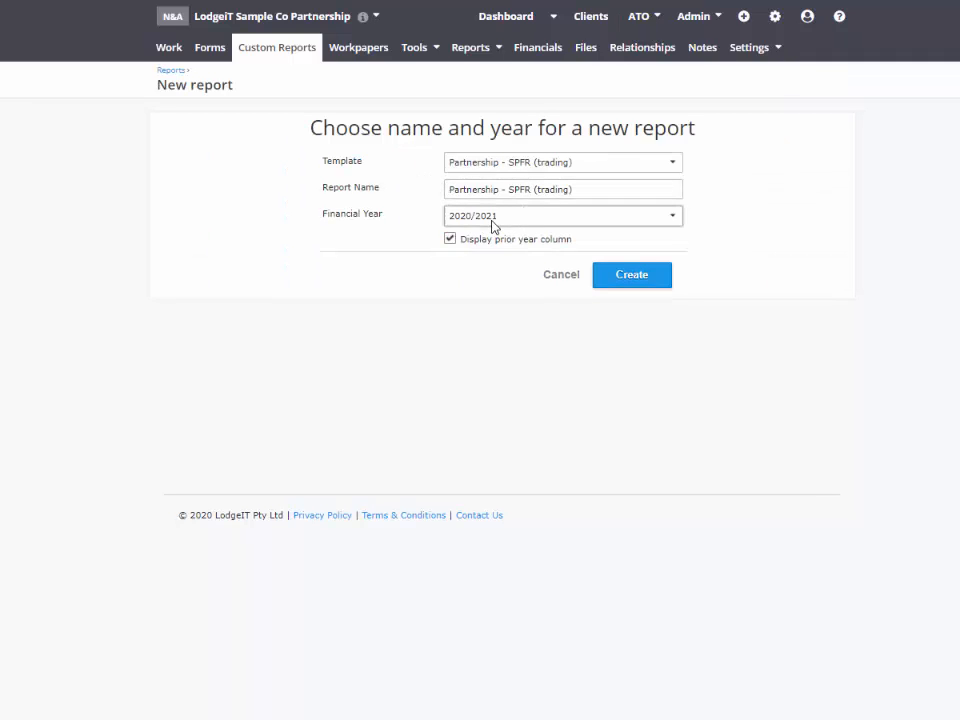
click(491, 221)
click(491, 258)
click(615, 278)
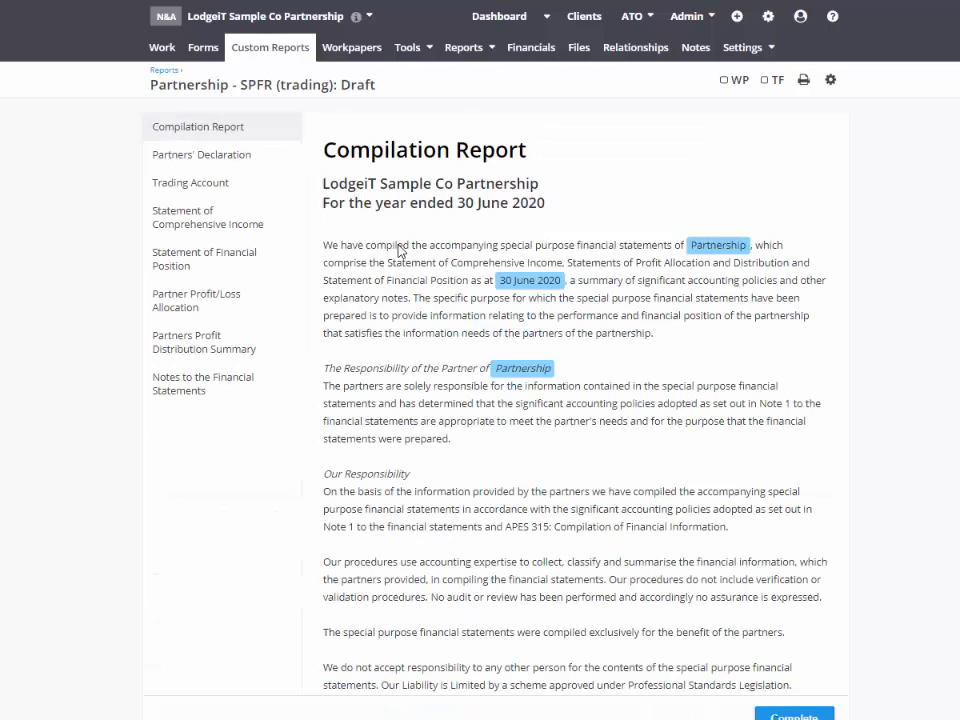
click(212, 254)
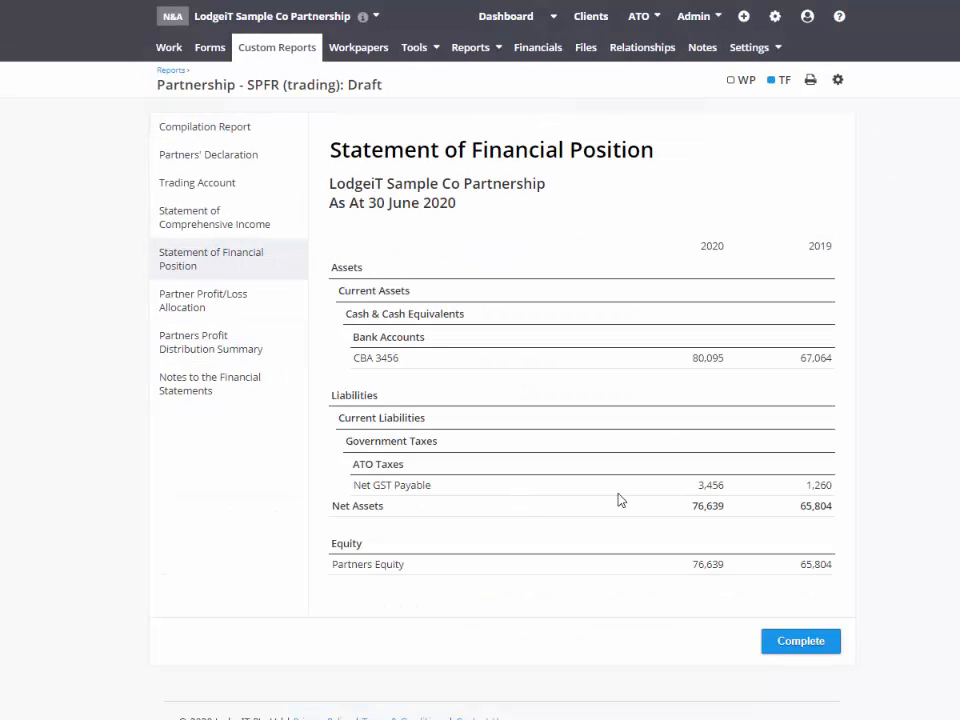
Step: Look up the profit shares in the Financials_Import_Trust_MultiplePartner Row workbook and set both partners' 2019 amounts to 32,901 in the Partner Profit/Loss Allocation
click(204, 302)
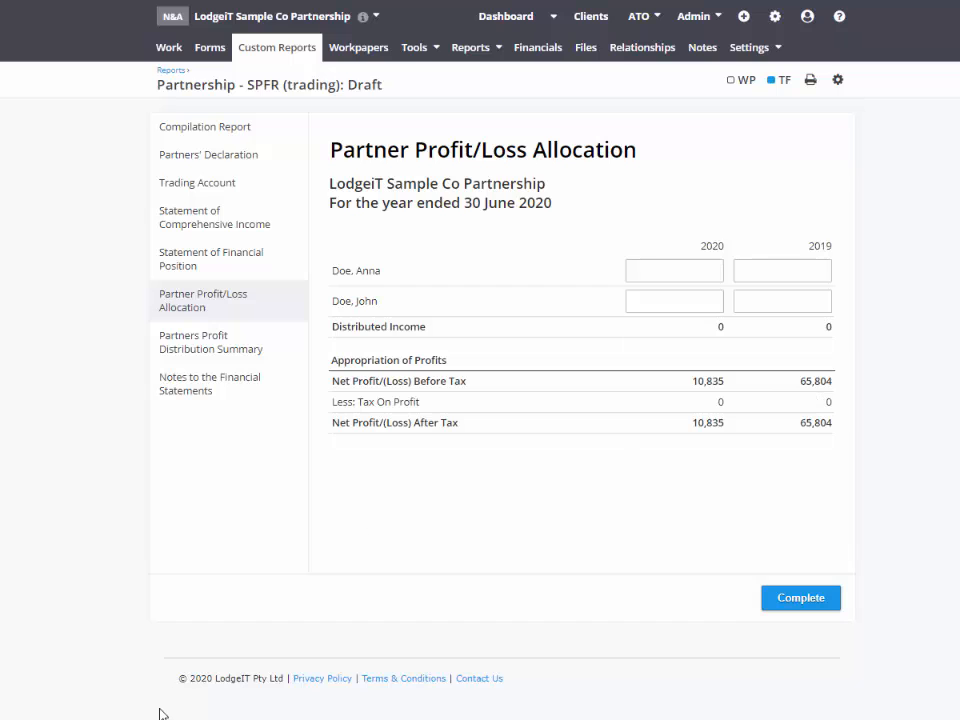
mouse_move(68, 719)
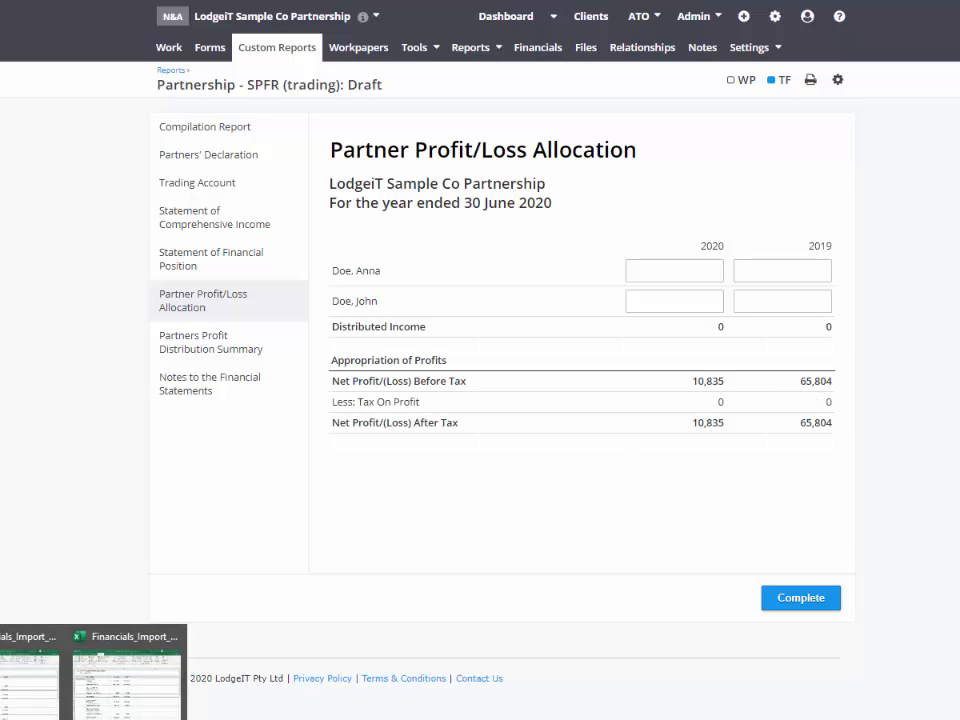
click(37, 678)
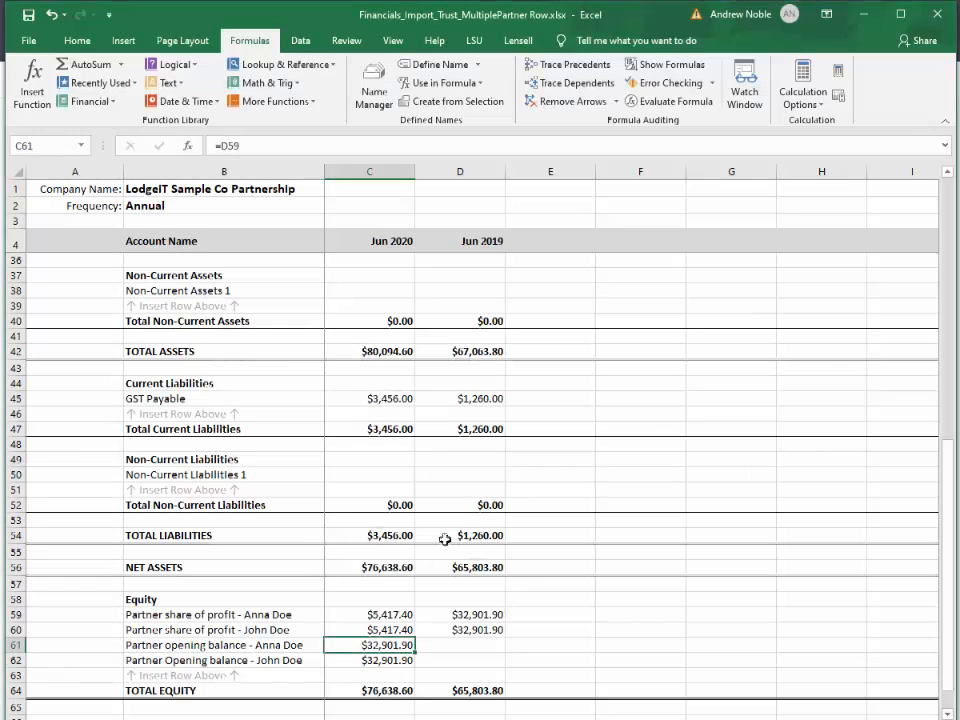
click(2, 354)
click(784, 274)
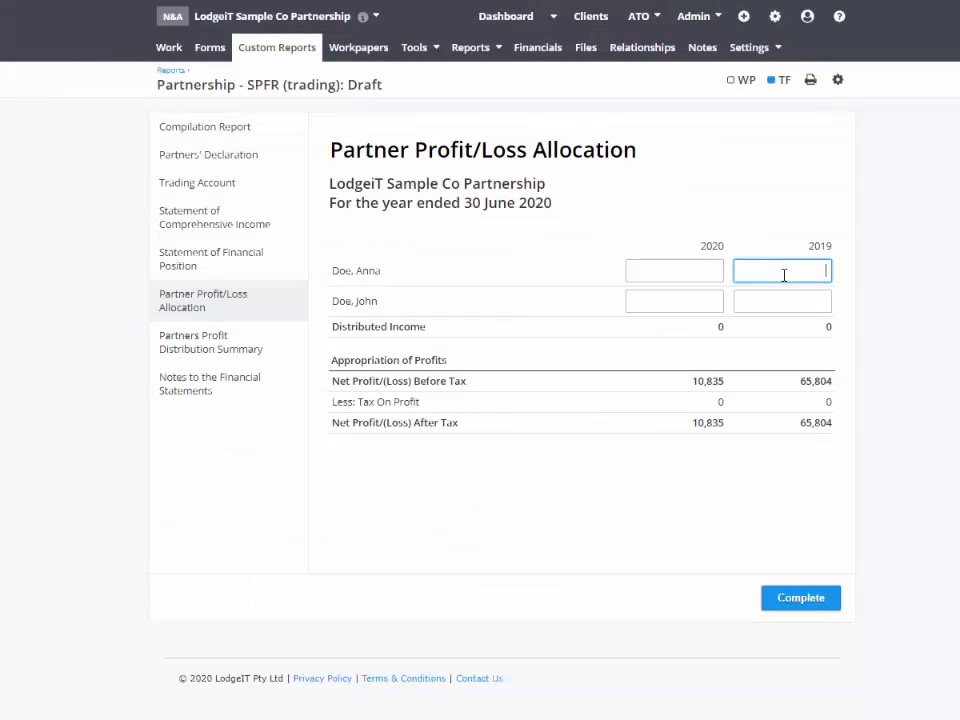
text(32,901)
click(795, 306)
text(32,9)
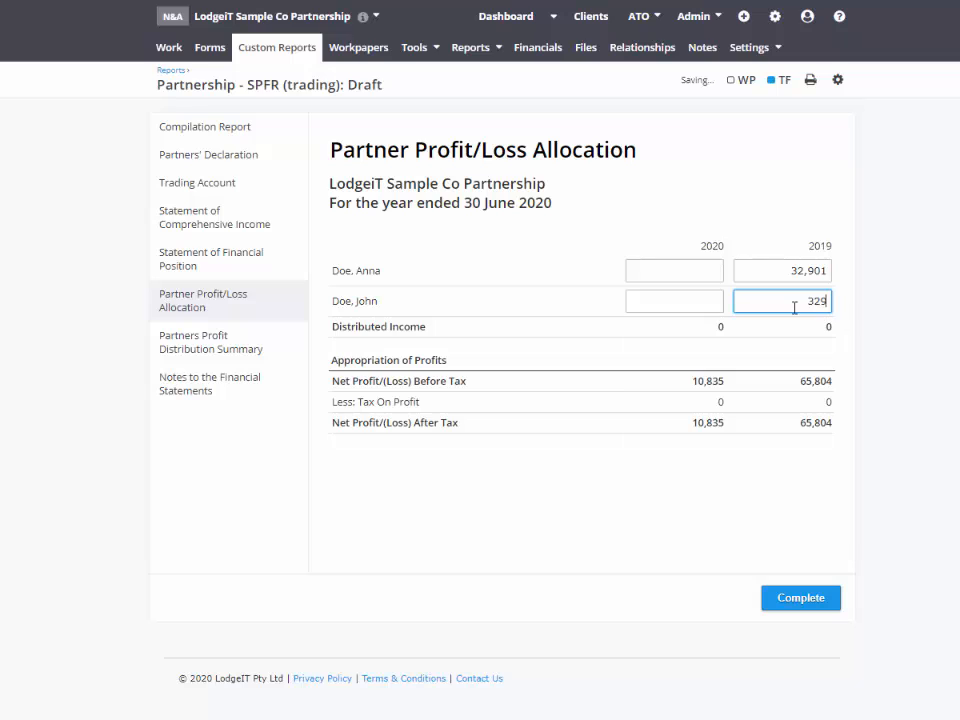
text(01)
click(776, 266)
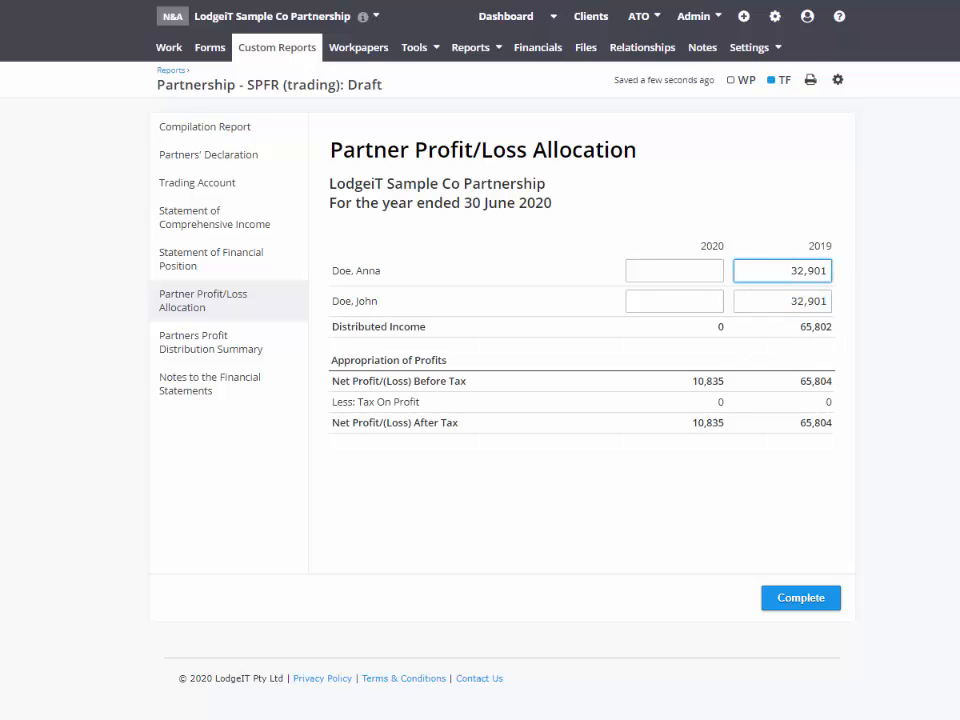
Step: Check the equity rows in the Financials_Import_Trust_SinglePartner Row workbook and set both partners' 2020 profit allocations in the report to 5,417
click(125, 690)
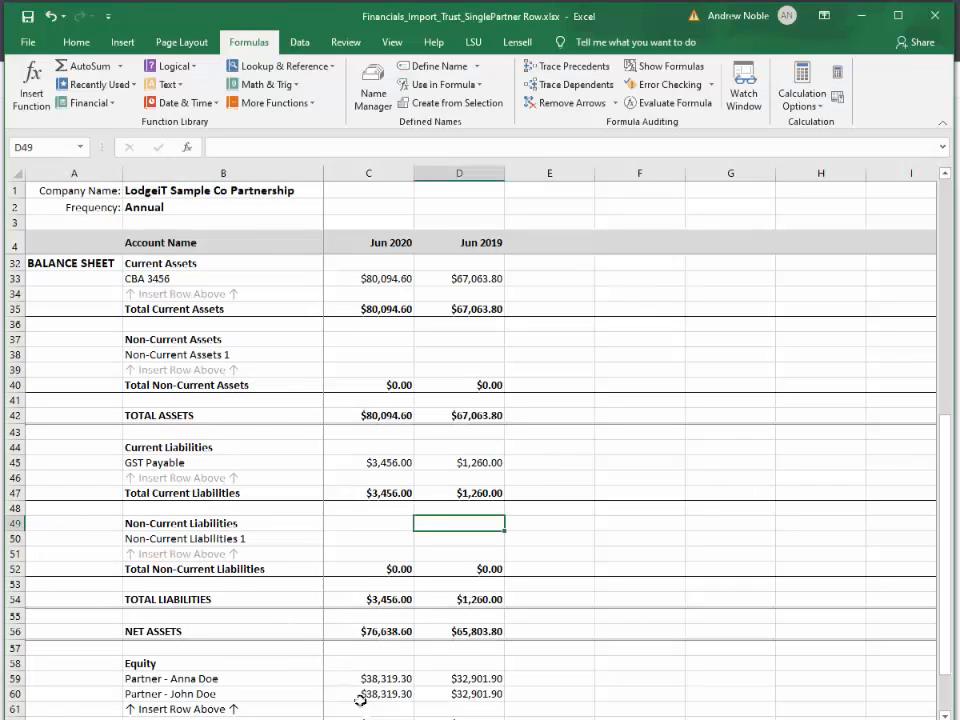
scroll(362, 588, down, 1)
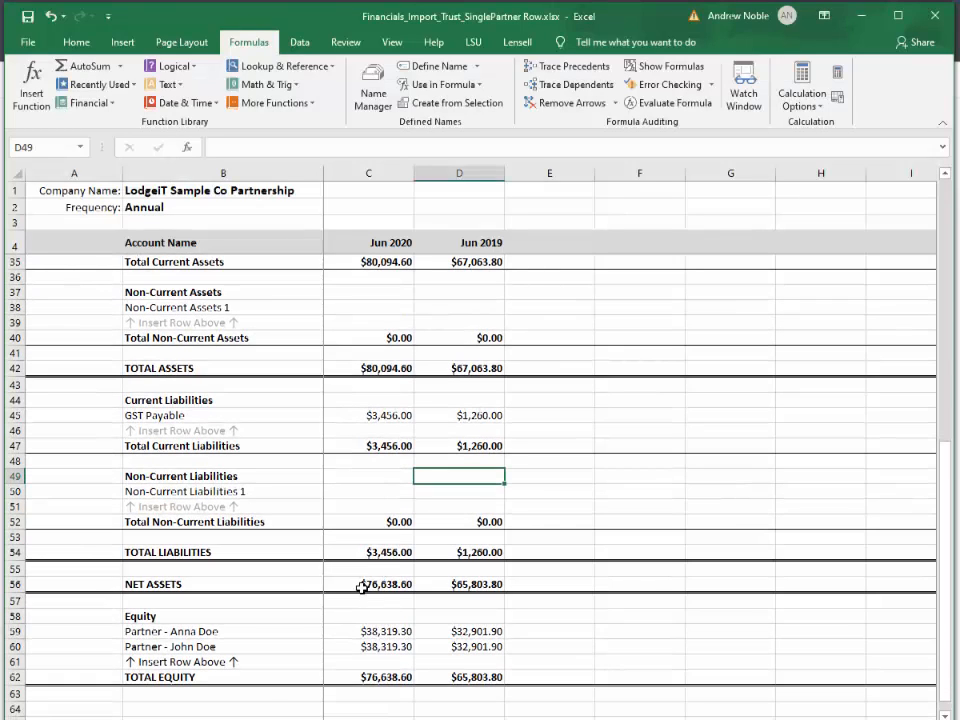
click(18, 712)
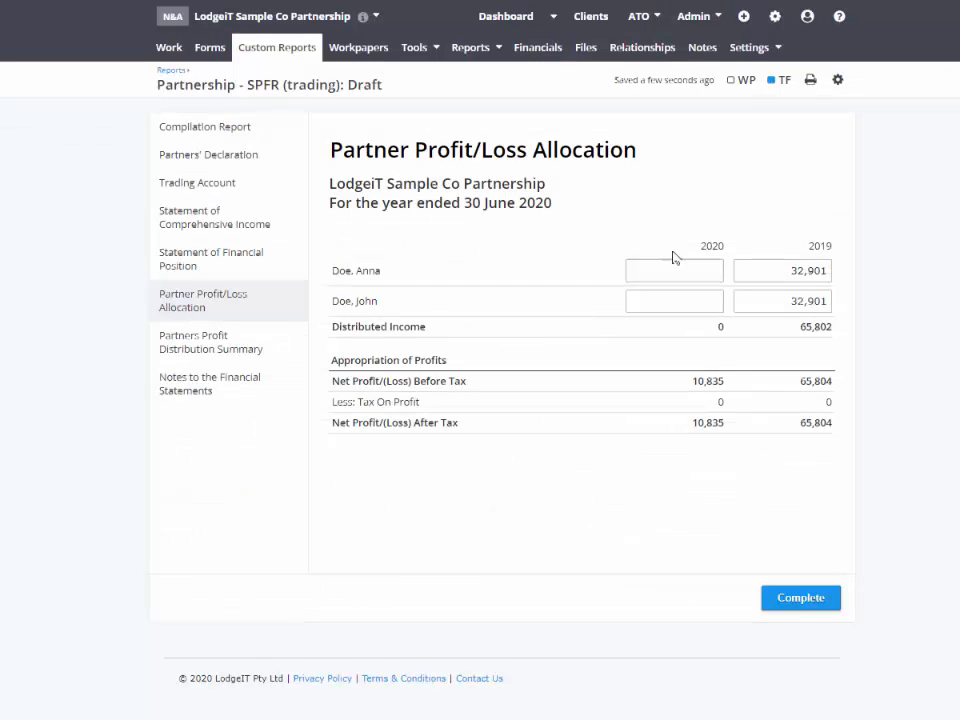
click(677, 271)
text(5,417)
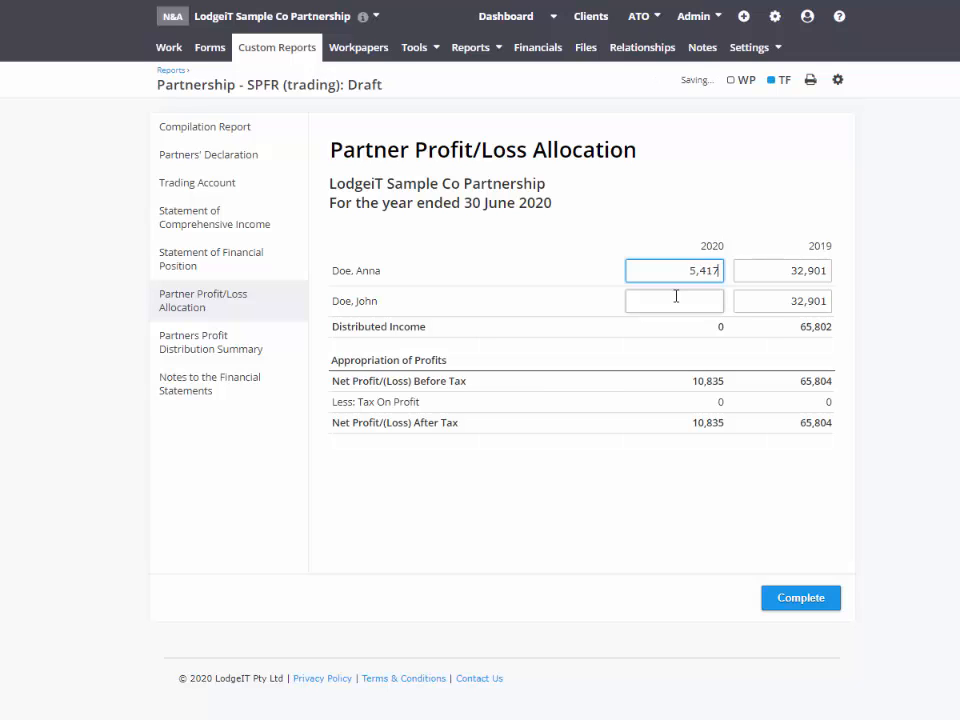
click(677, 297)
text(5,417)
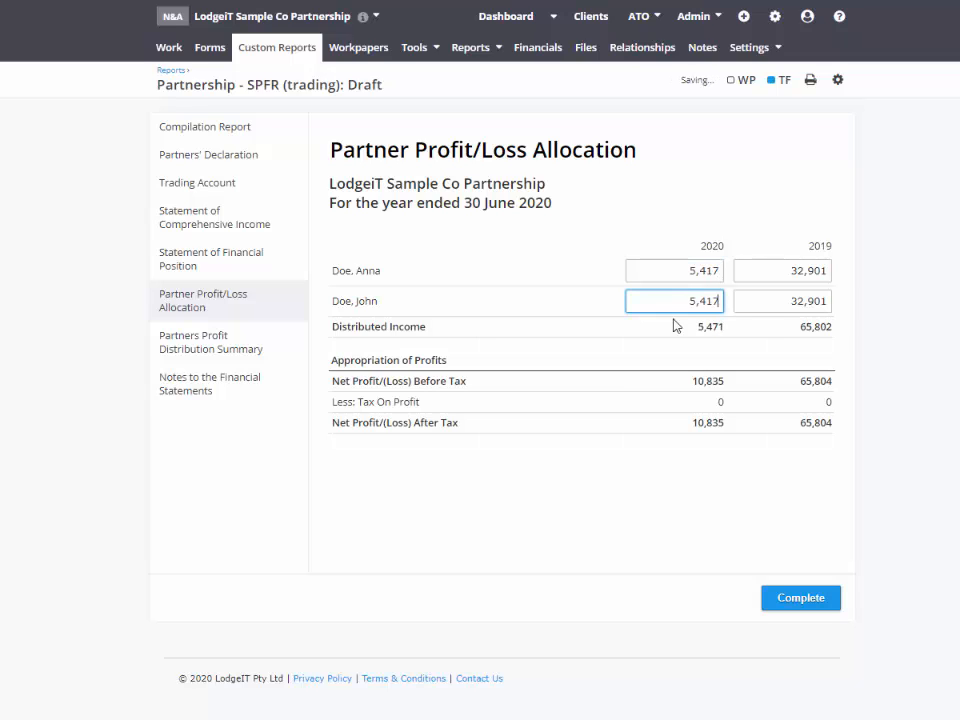
click(677, 336)
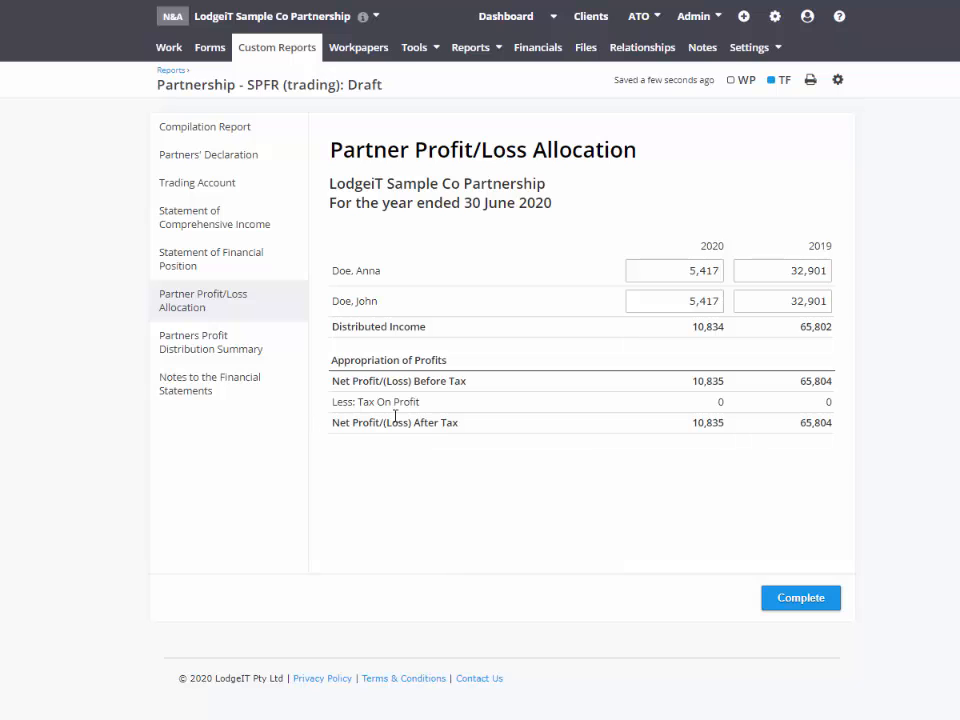
Step: In the Partners Profit Distribution Summary, select each partner's own equity account as the closing balance and compare the figures with the Partner Profit/Loss Allocation
click(221, 350)
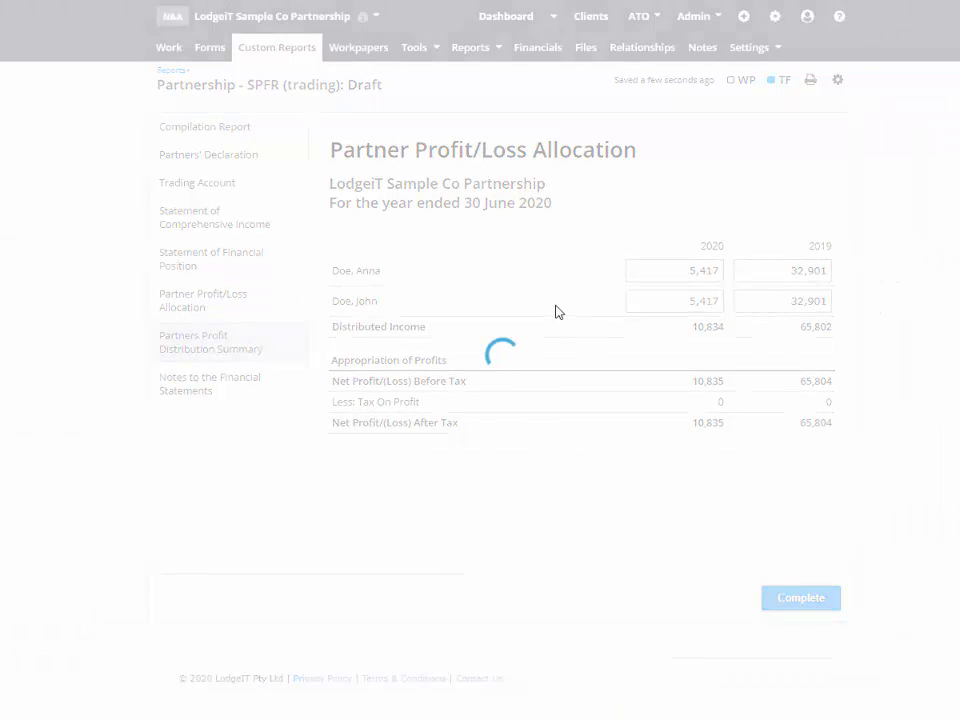
scroll(474, 421, down, 1)
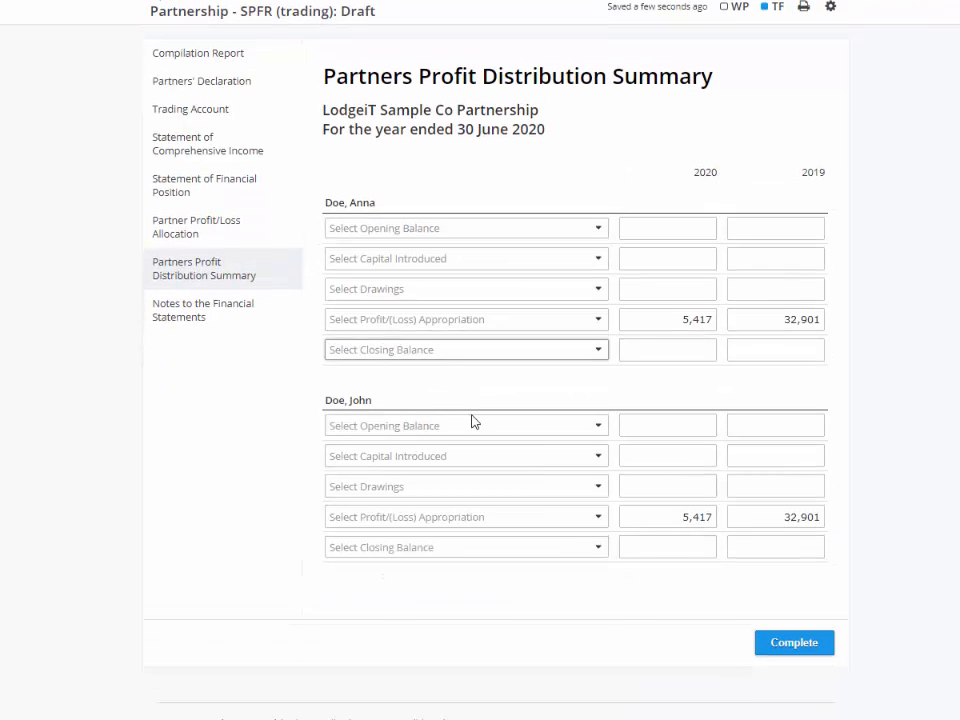
click(491, 354)
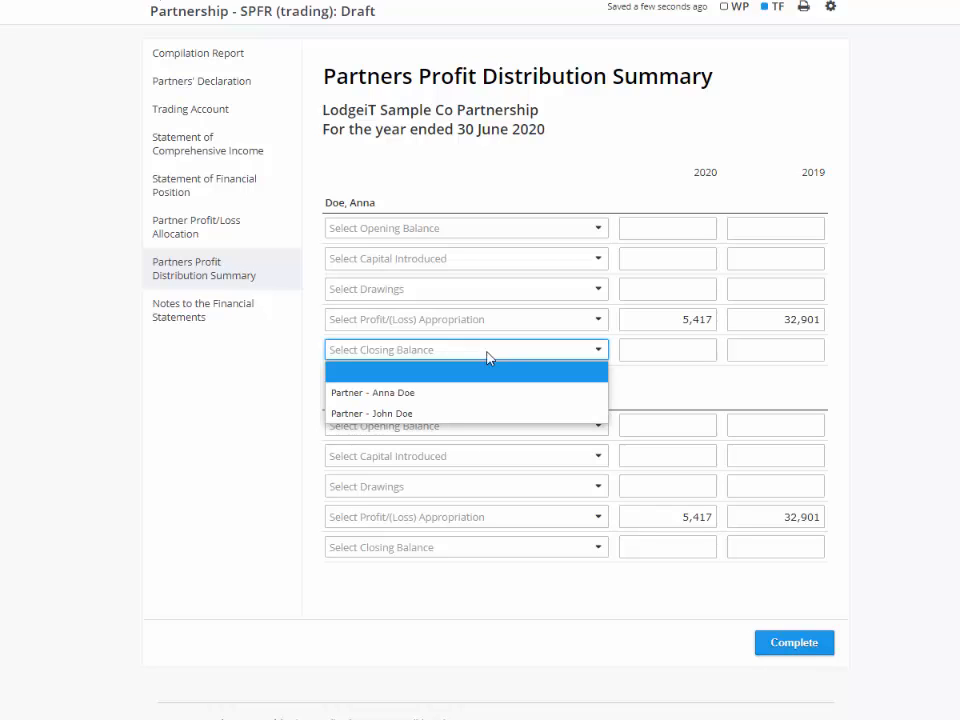
click(426, 395)
click(396, 547)
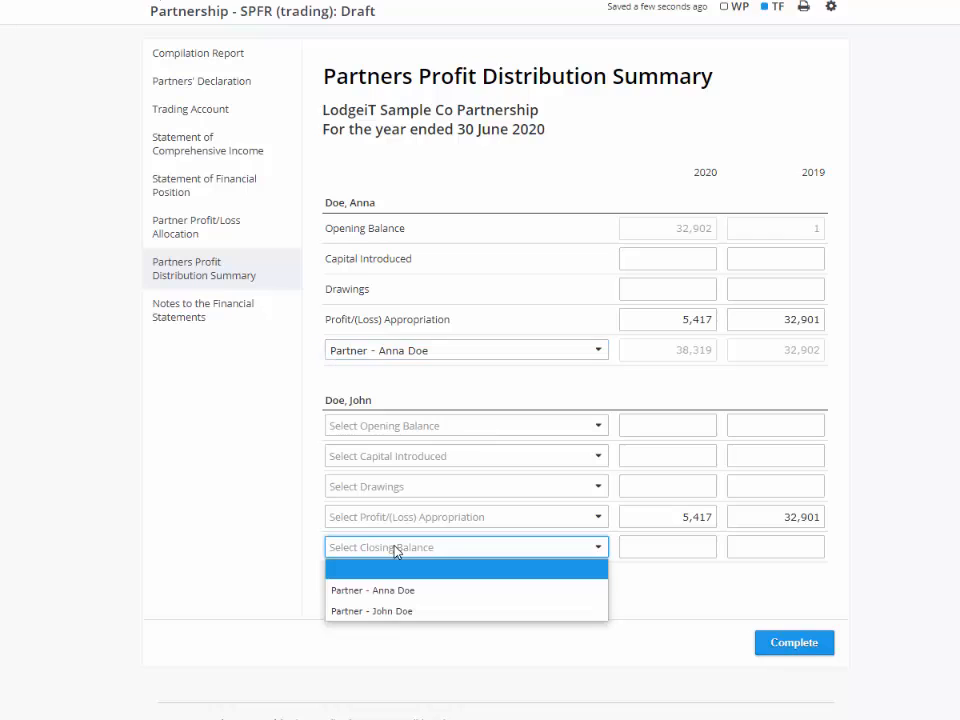
click(390, 611)
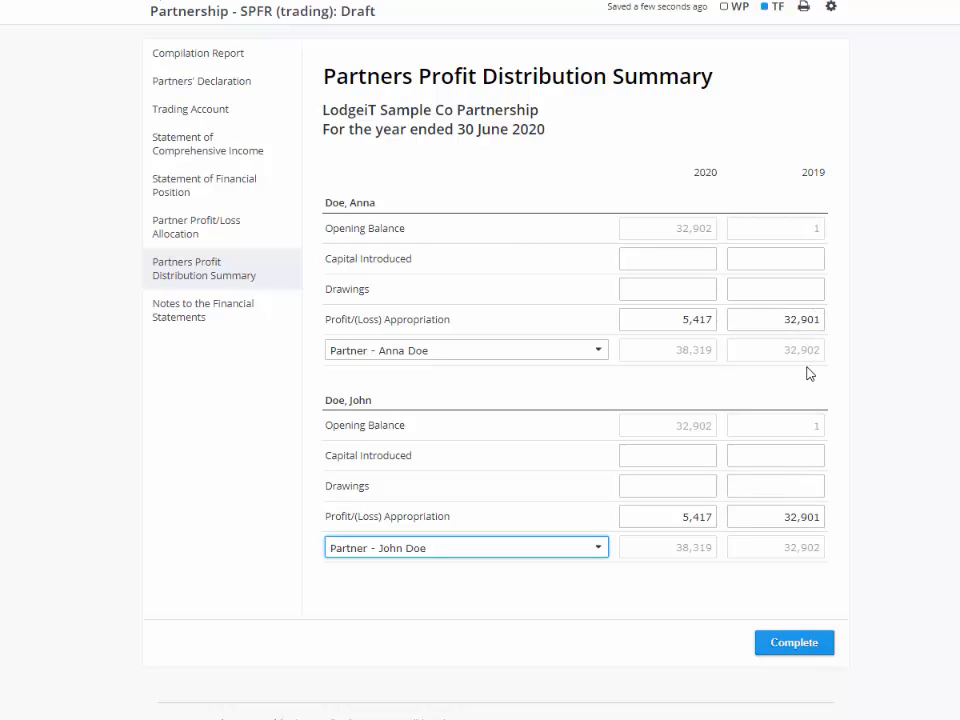
click(210, 231)
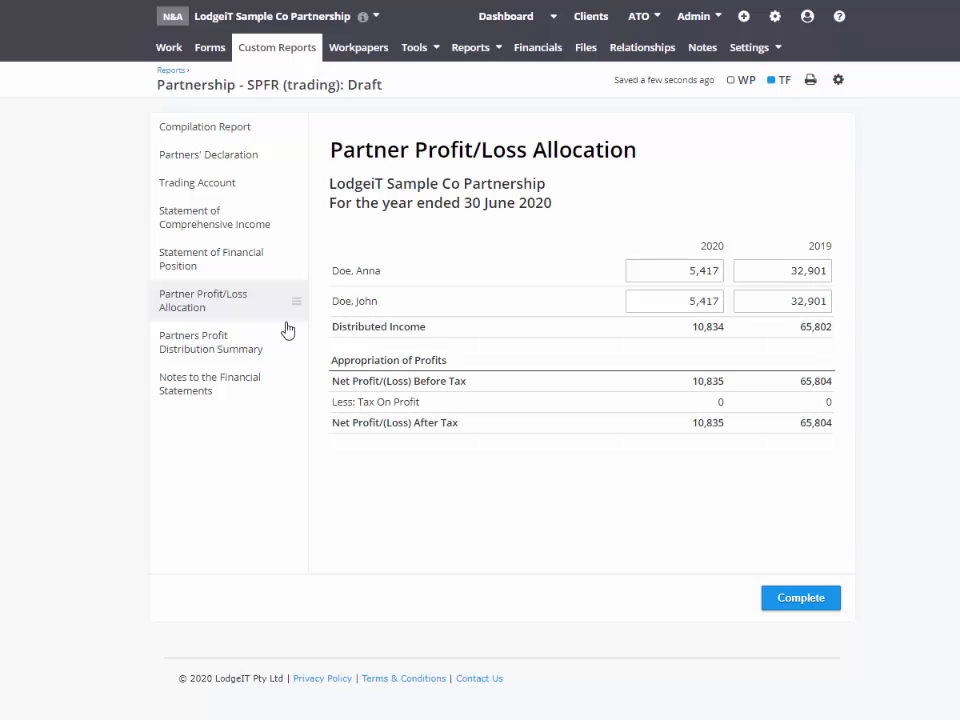
click(236, 348)
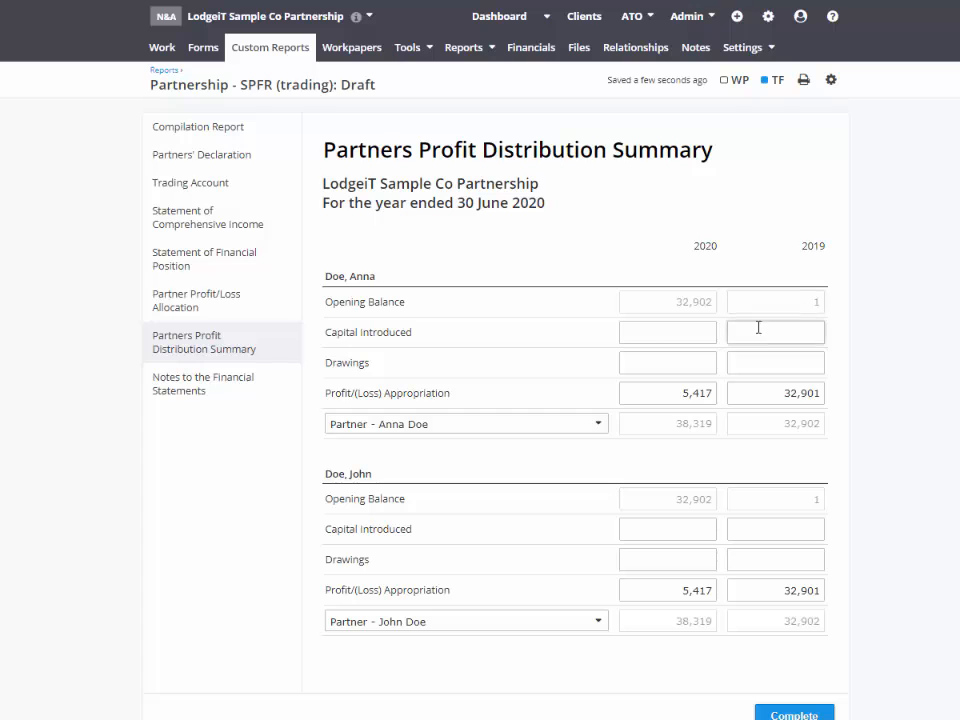
Step: Open the print version of the report and review its pages through to the Partners Profit Distribution Summary
click(803, 79)
click(473, 443)
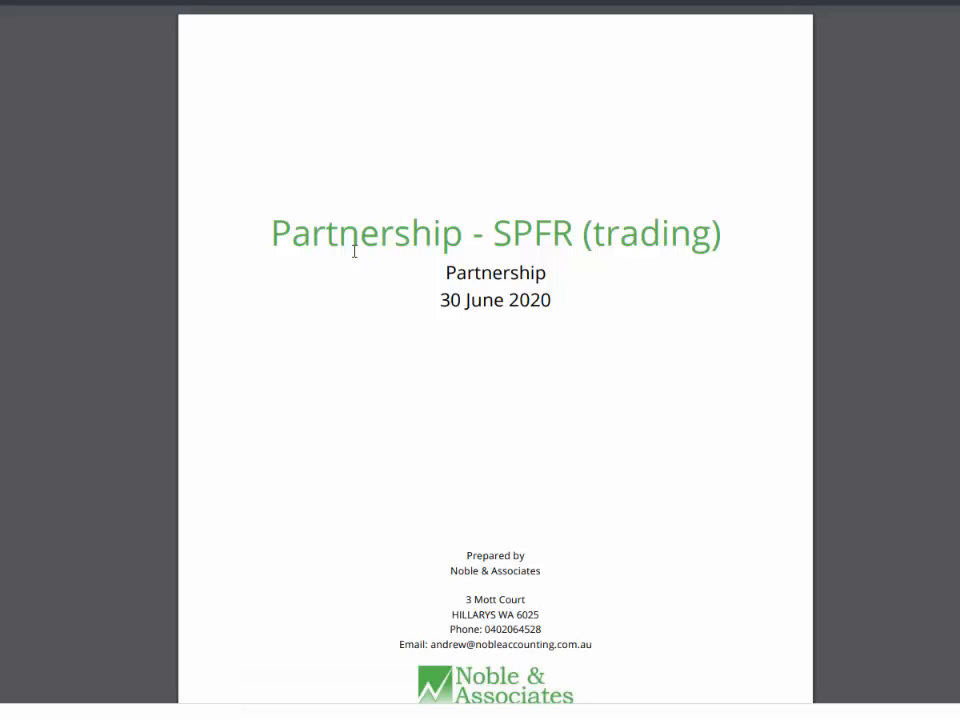
scroll(476, 300, down, 10)
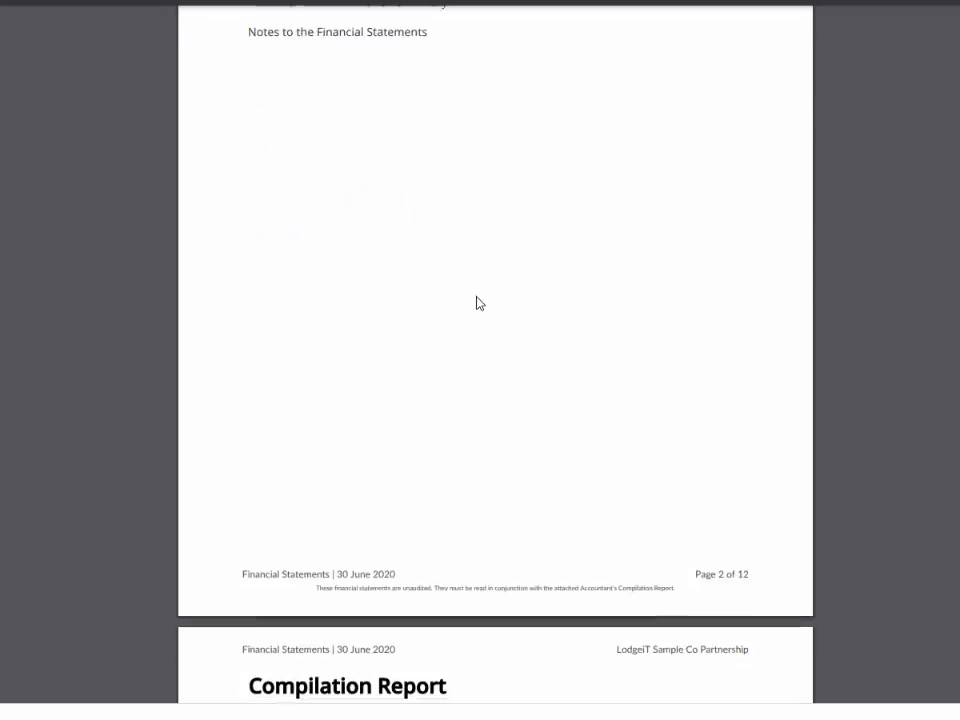
scroll(476, 303, down, 15)
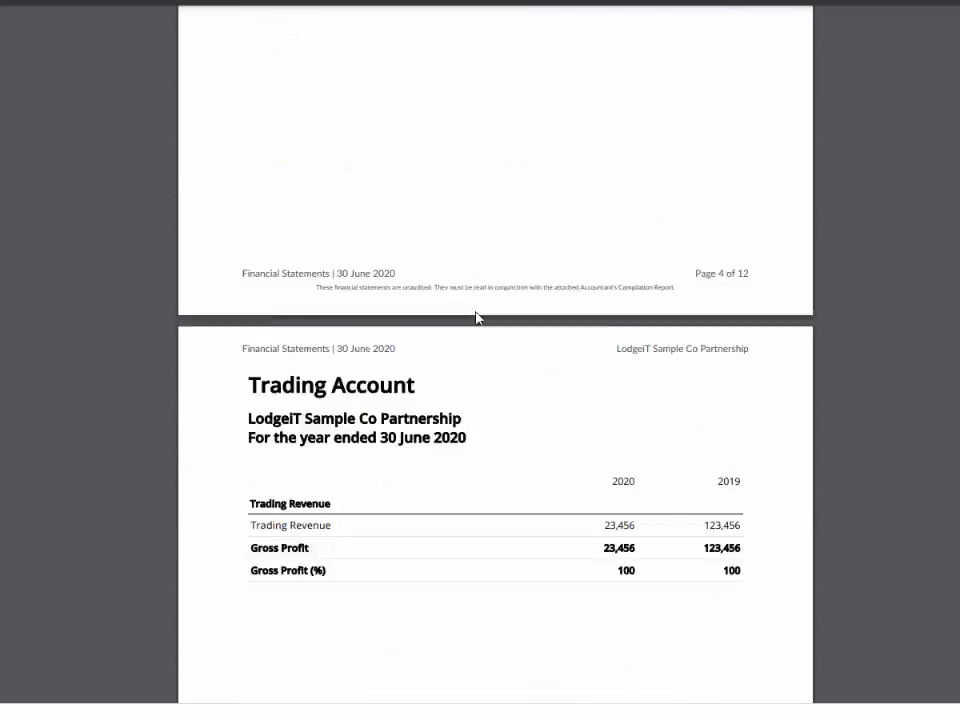
scroll(476, 318, down, 15)
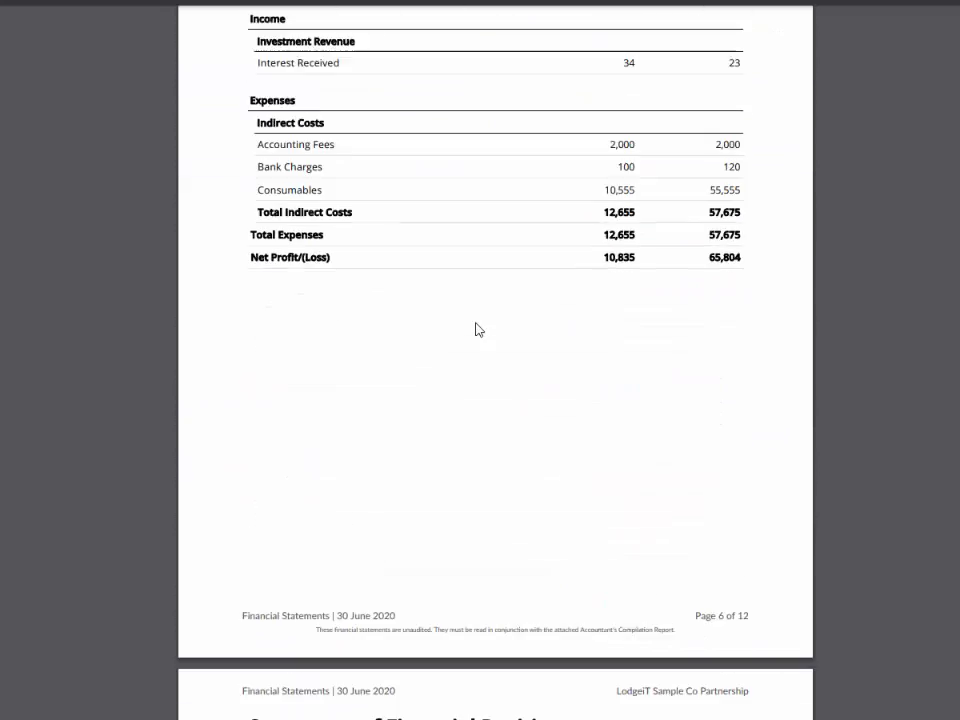
scroll(476, 330, down, 12)
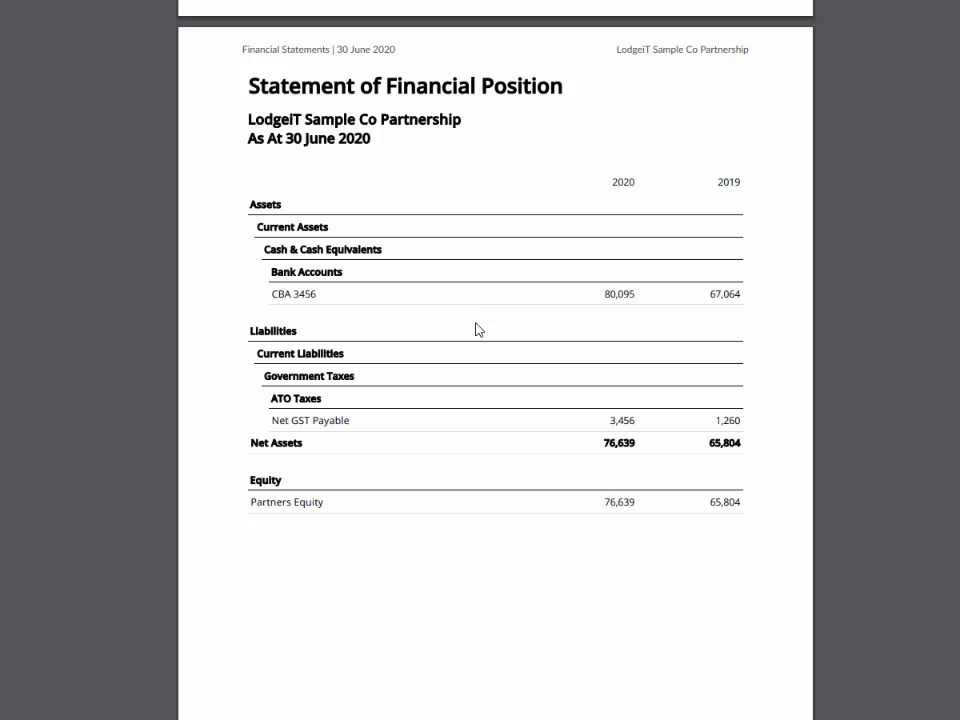
scroll(477, 330, down, 5)
scroll(477, 330, down, 5)
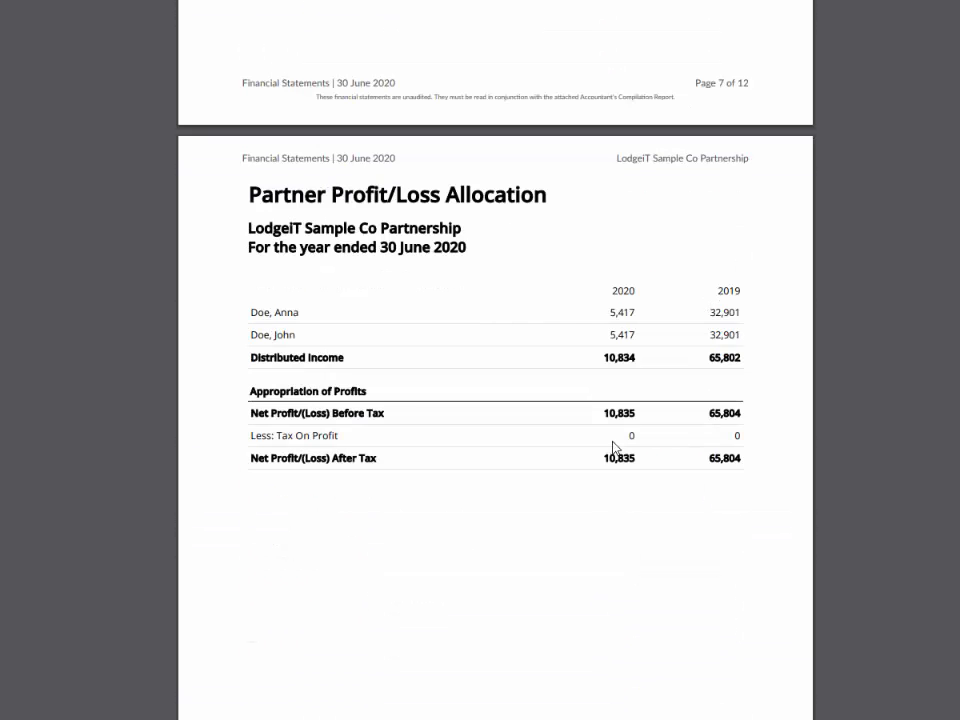
scroll(620, 460, down, 12)
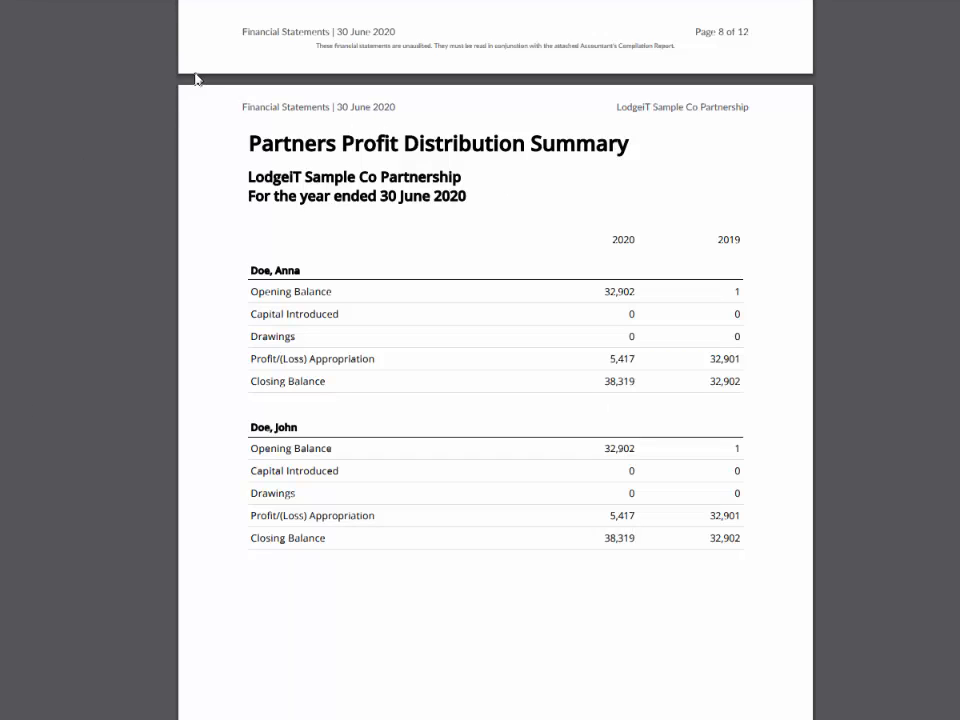
Step: Switch to the Financials_Import_Trust_SinglePartner Row workbook in Excel and examine the first partner's equity formulas for 2019 and 2020
mouse_move(60, 718)
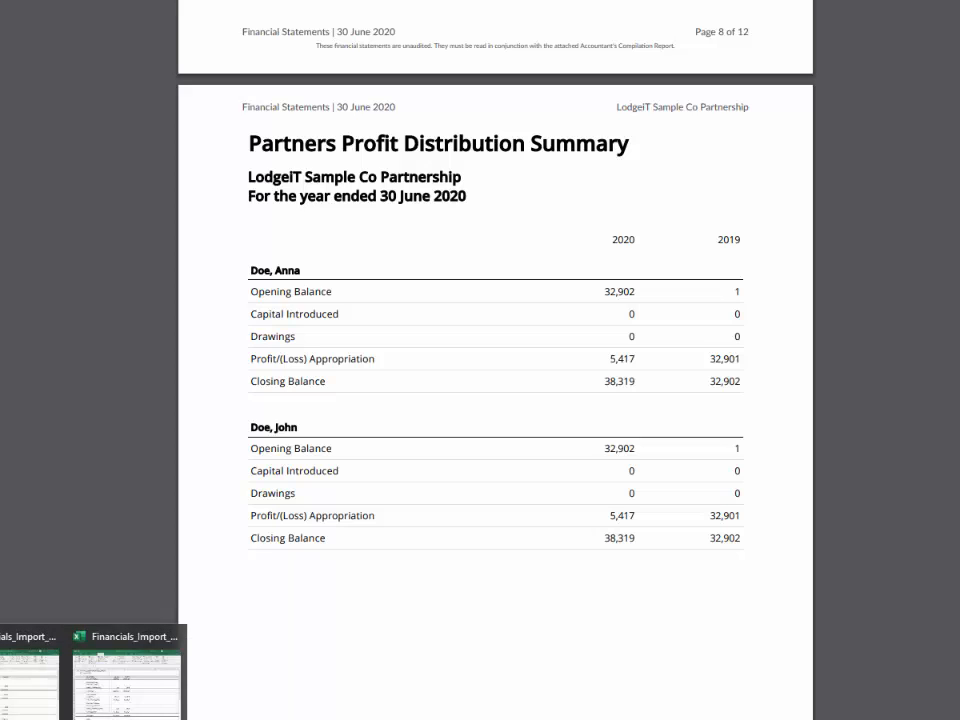
click(139, 669)
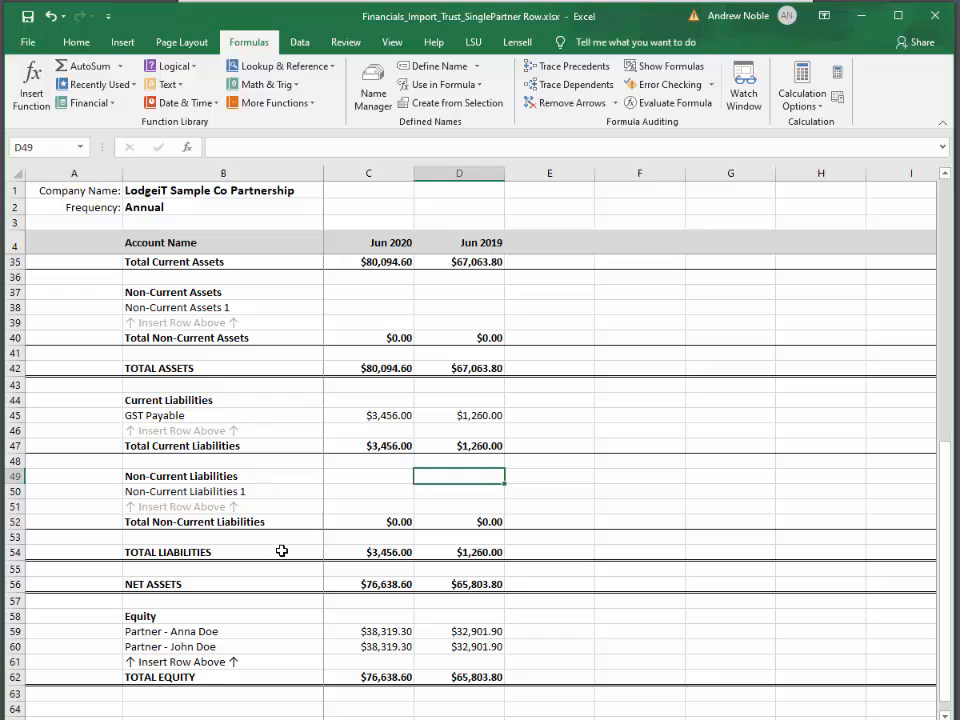
drag(192, 632, 455, 626)
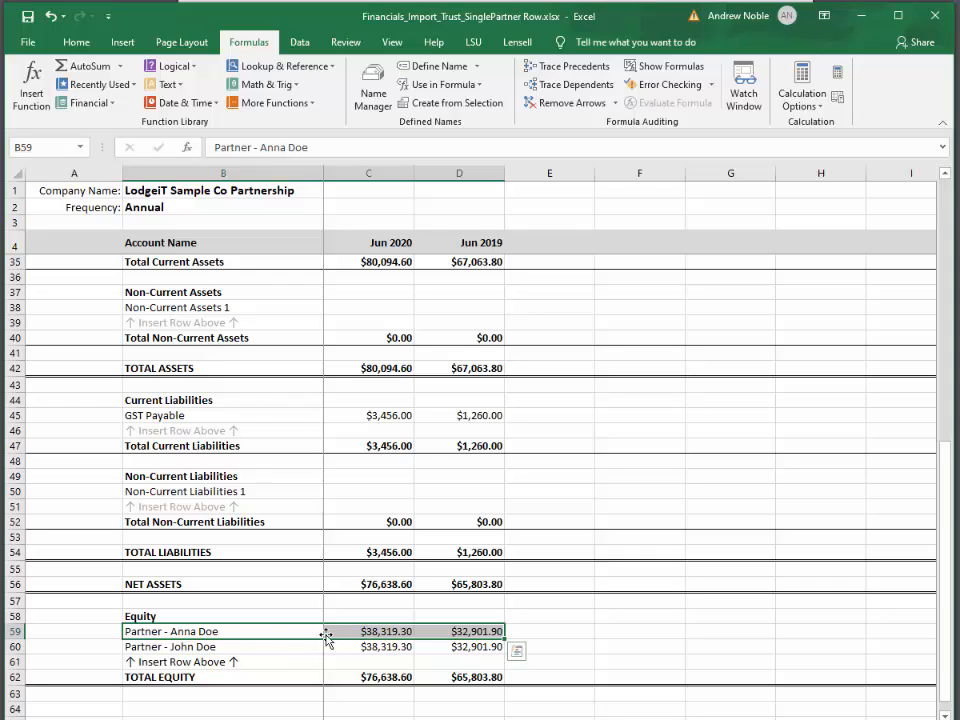
click(445, 630)
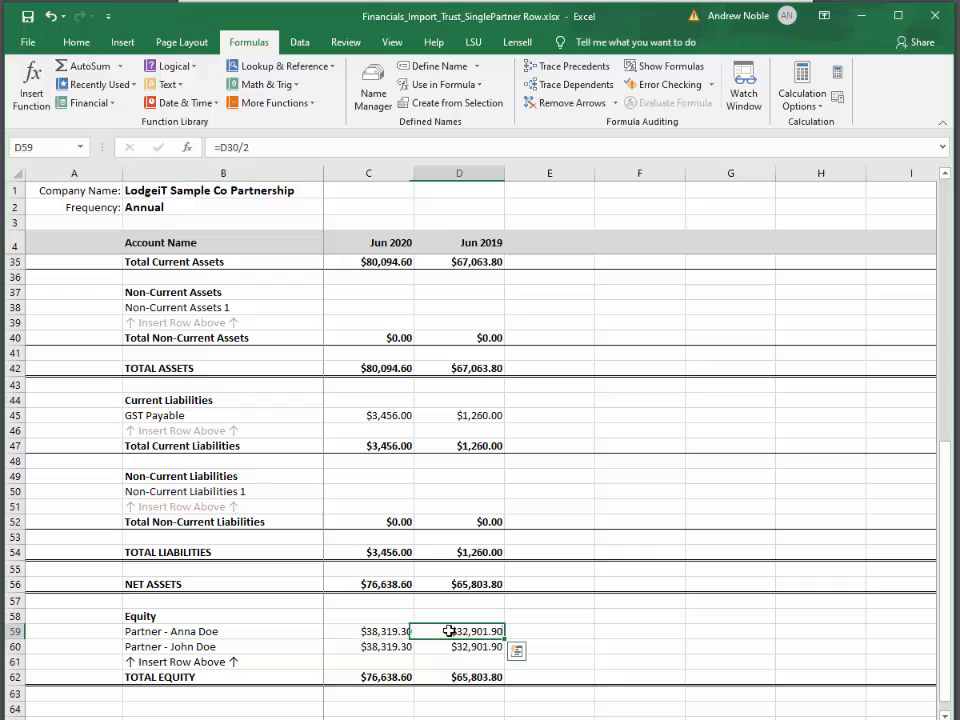
click(375, 631)
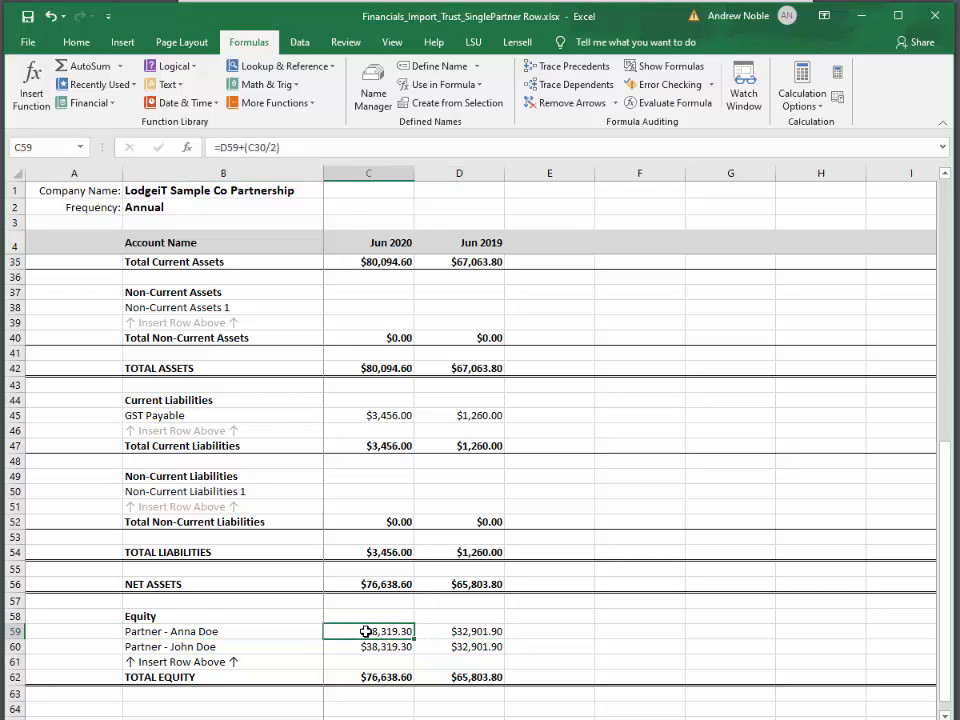
click(199, 631)
click(368, 632)
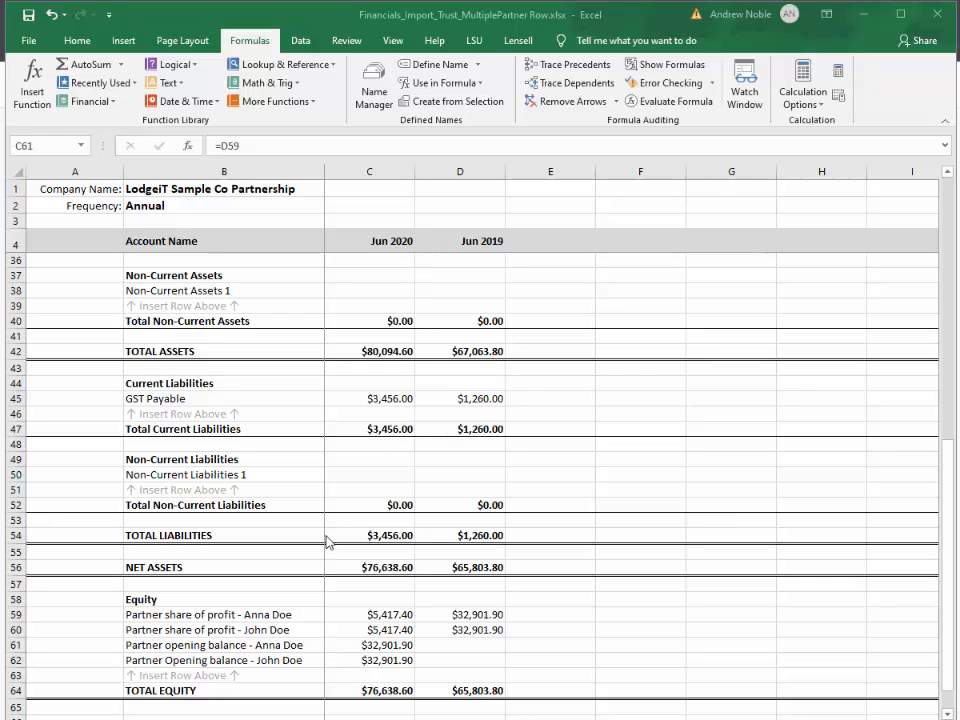
Step: In the Financials_Import_Trust_MultiplePartner Row workbook, trace the first partner's 2019 share of profit formula back to its source cell
click(228, 615)
click(446, 614)
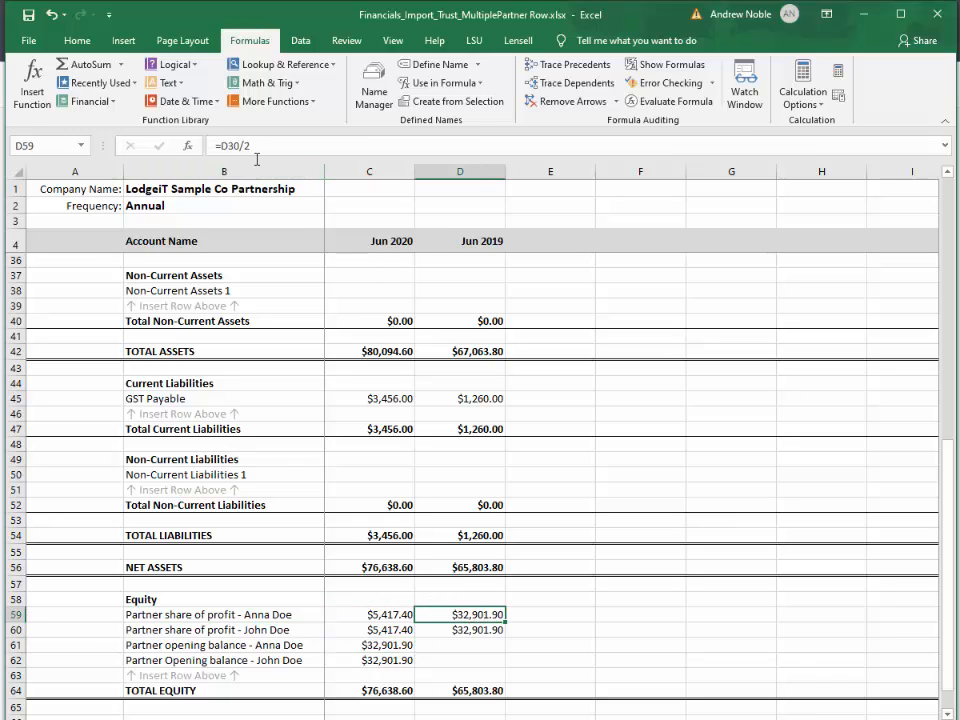
double_click(475, 612)
scroll(467, 471, up, 6)
scroll(489, 444, down, 4)
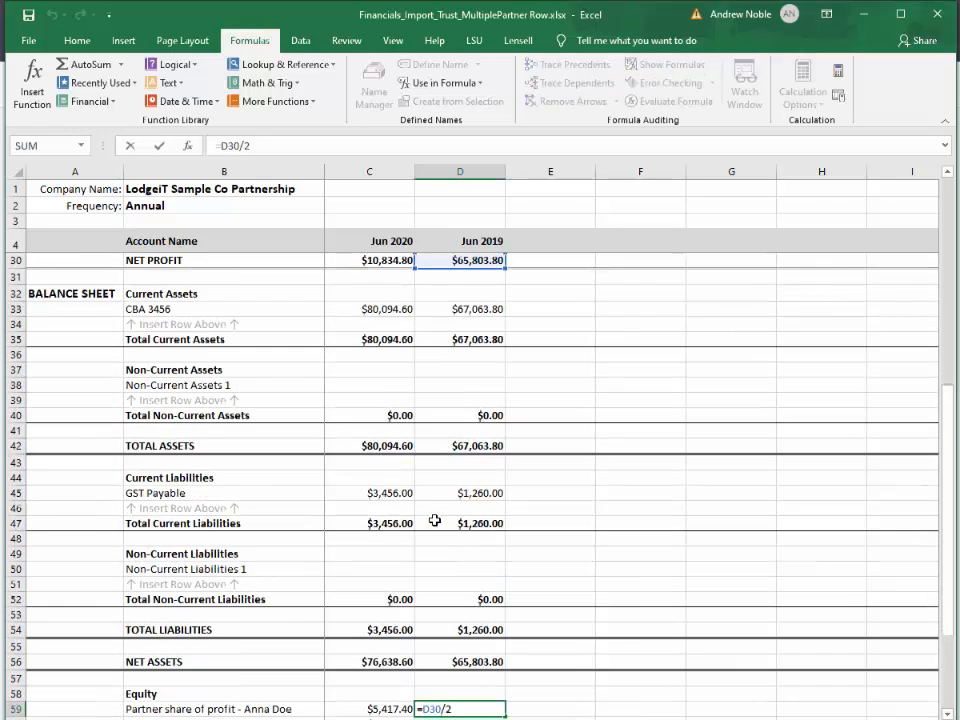
scroll(435, 521, down, 3)
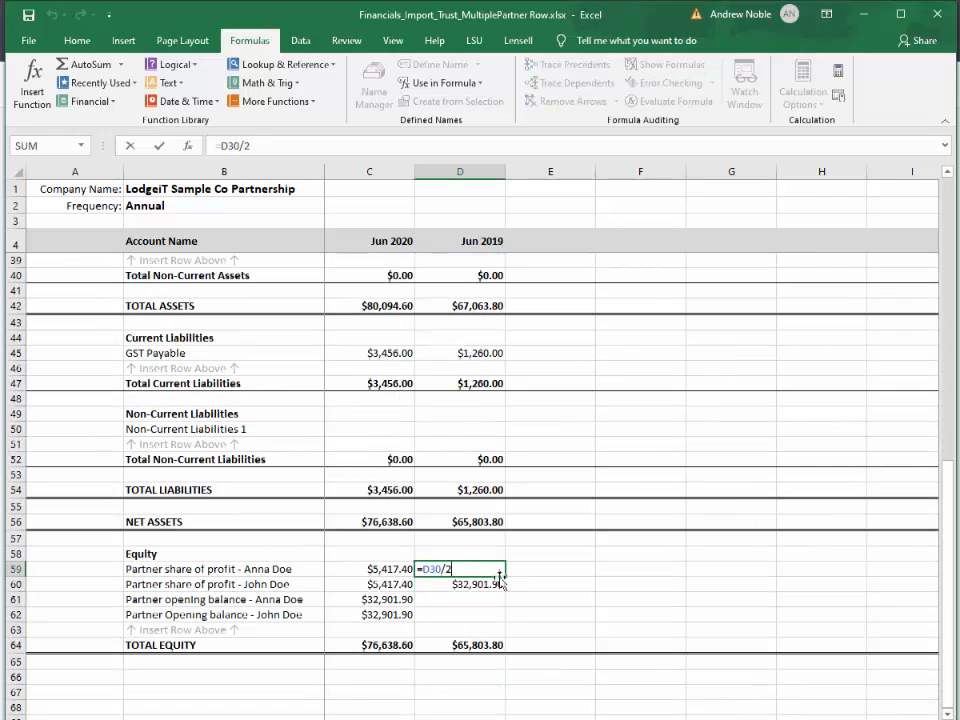
Step: Trace the first partner's 2020 share of profit formula to its source cell and check that partner's opening balance row
click(395, 569)
double_click(395, 569)
scroll(458, 472, up, 6)
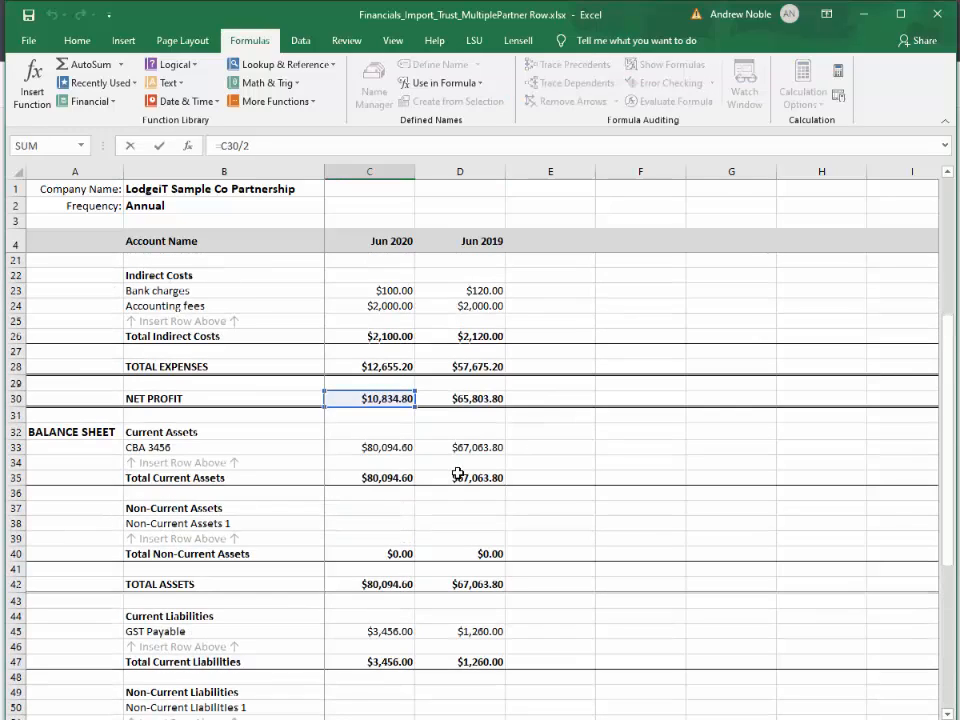
key(Escape)
scroll(457, 476, down, 8)
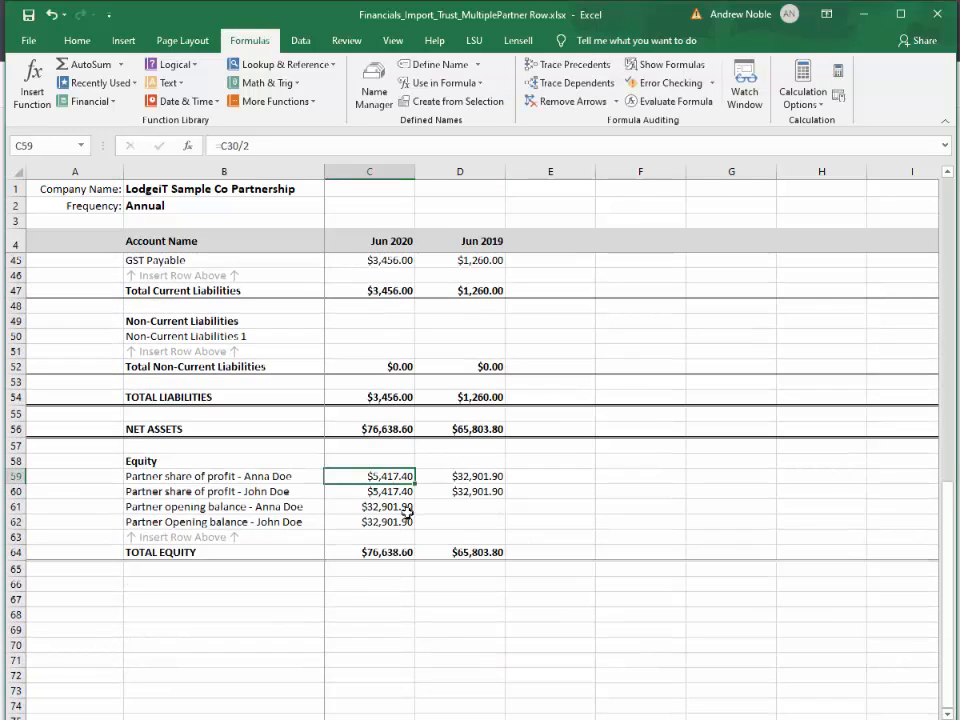
click(474, 481)
click(405, 506)
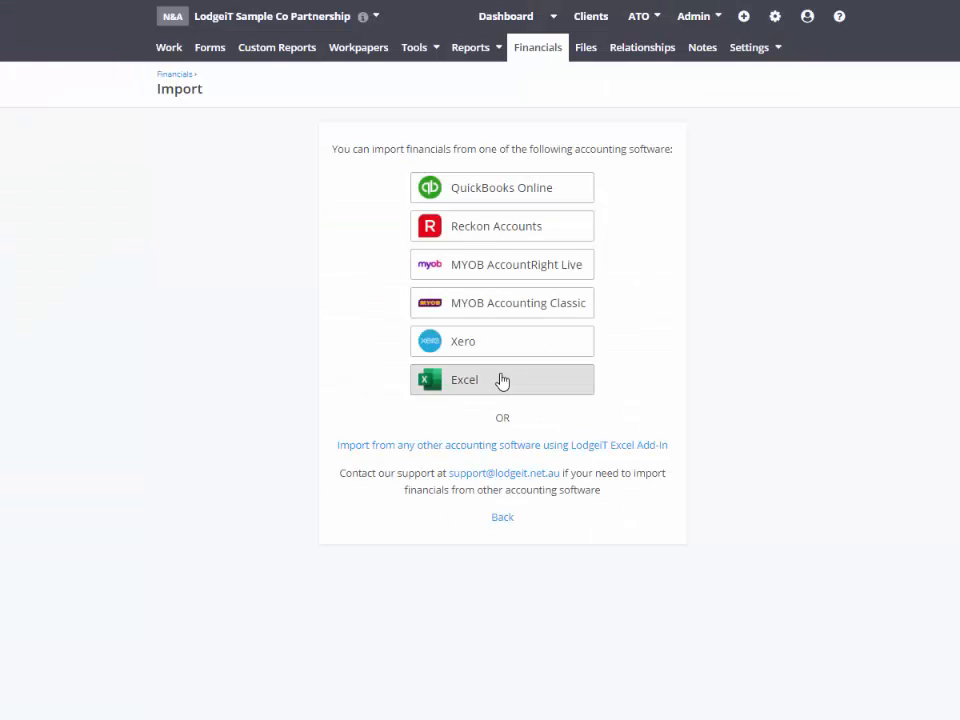
Step: Switch to LodgeiT, import the Financials_Import_Trust_MultiplePartner Row.xlsx workbook into the partnership's financials and view the imported balance sheet
click(501, 380)
click(441, 348)
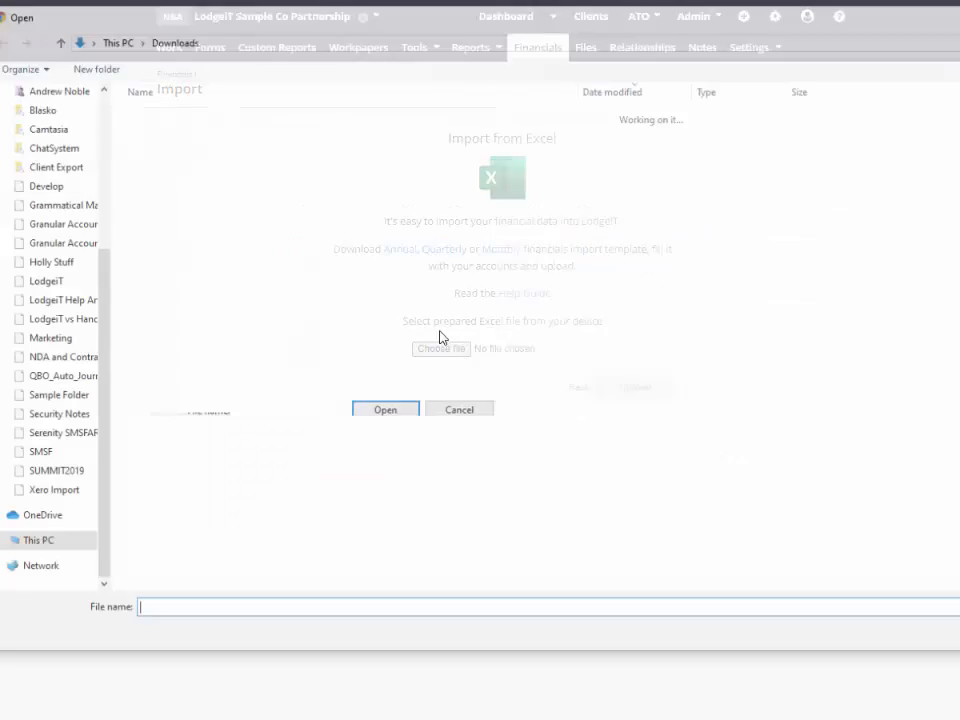
click(276, 137)
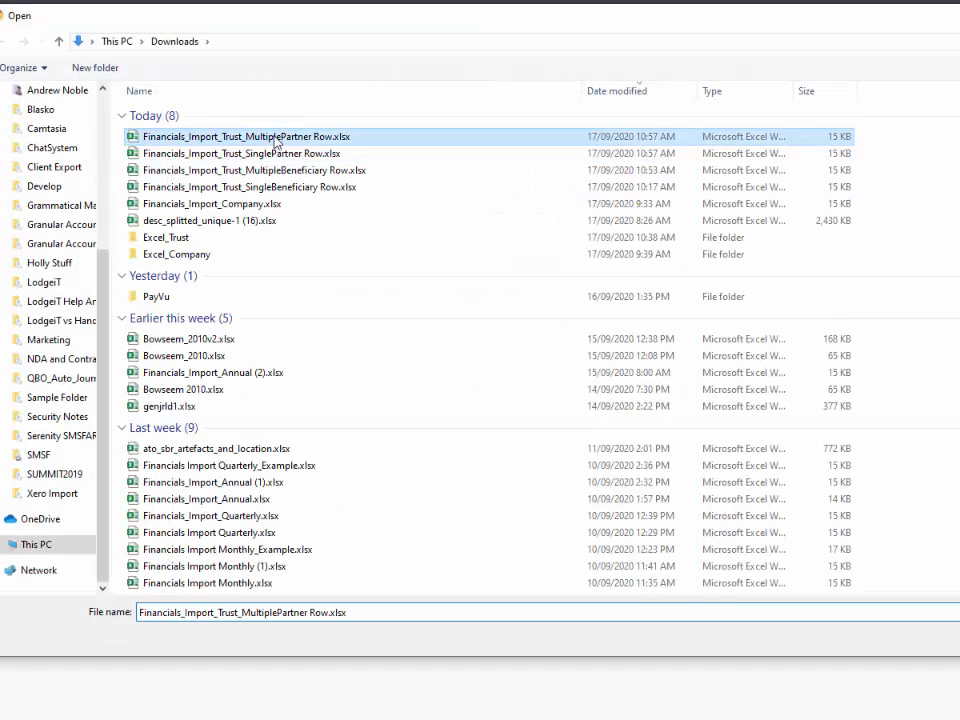
key(Return)
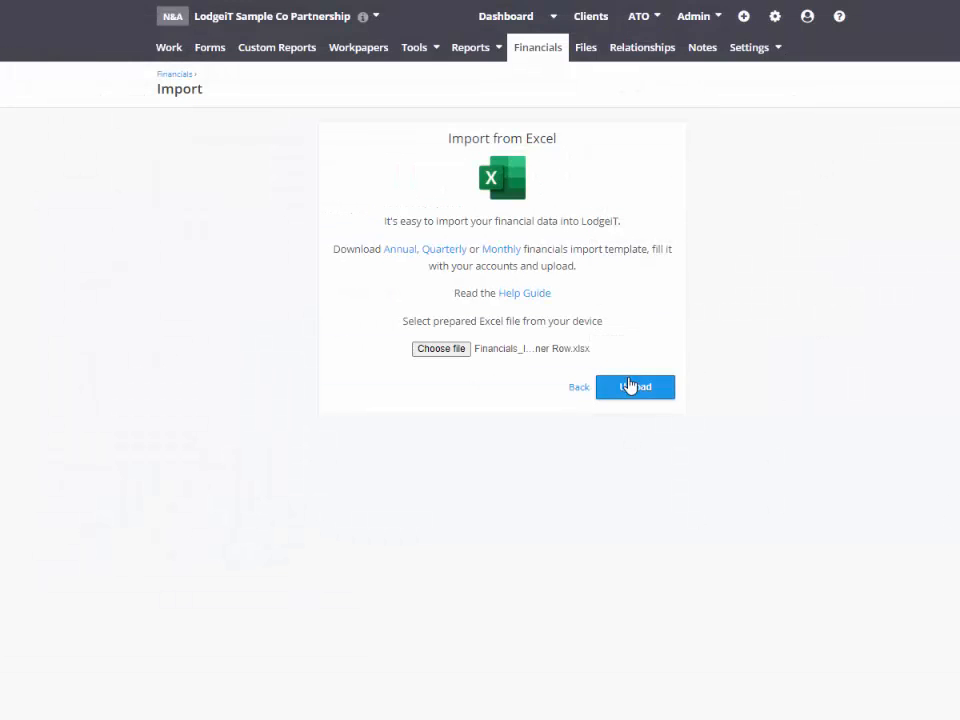
click(628, 388)
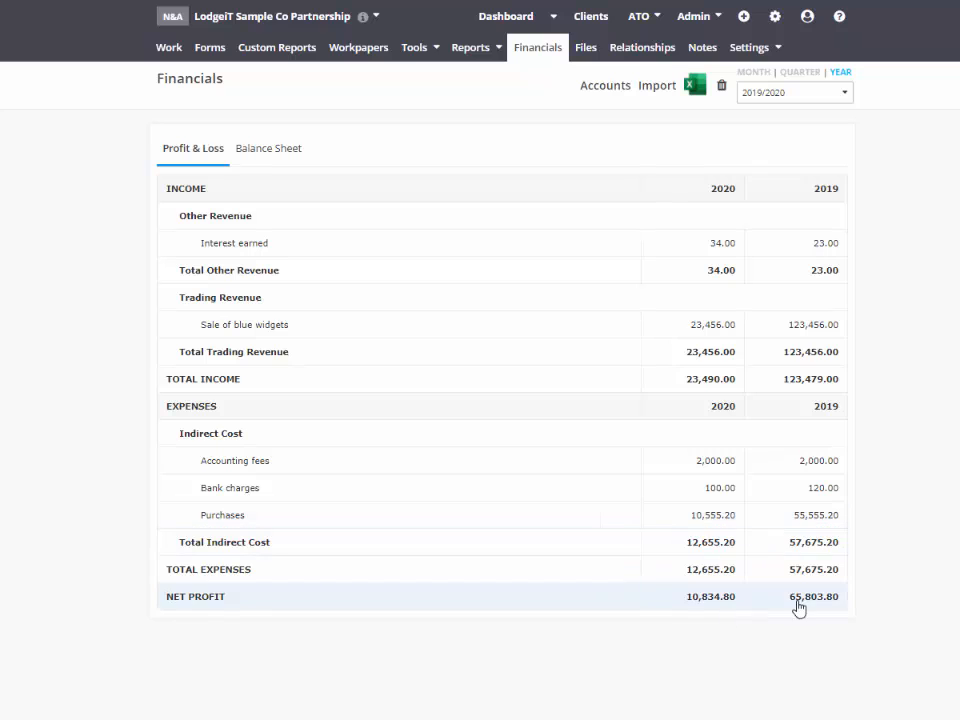
click(270, 152)
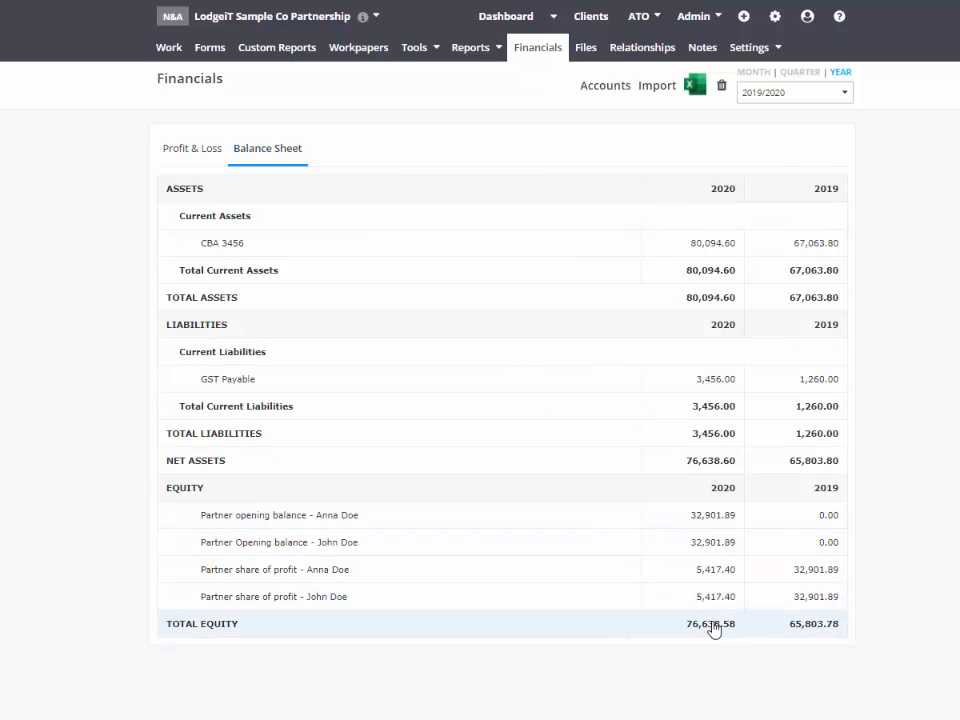
Step: Review the imported account classifications and reclassify both partners' share of profit equity accounts as Share of Profit/(Loss) under Partners Equity
click(604, 86)
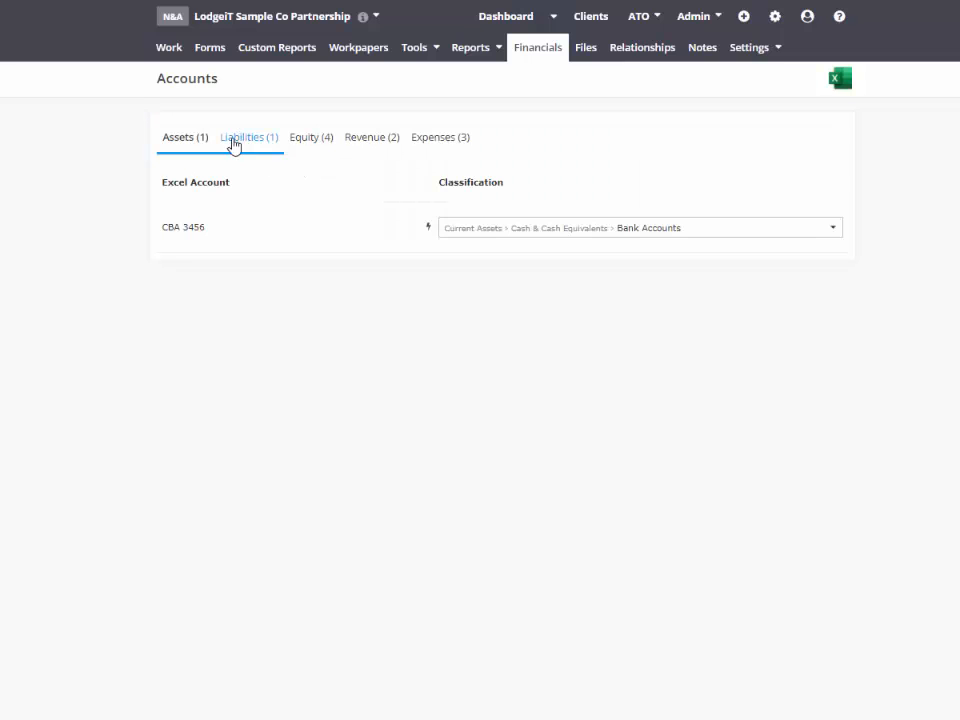
click(242, 144)
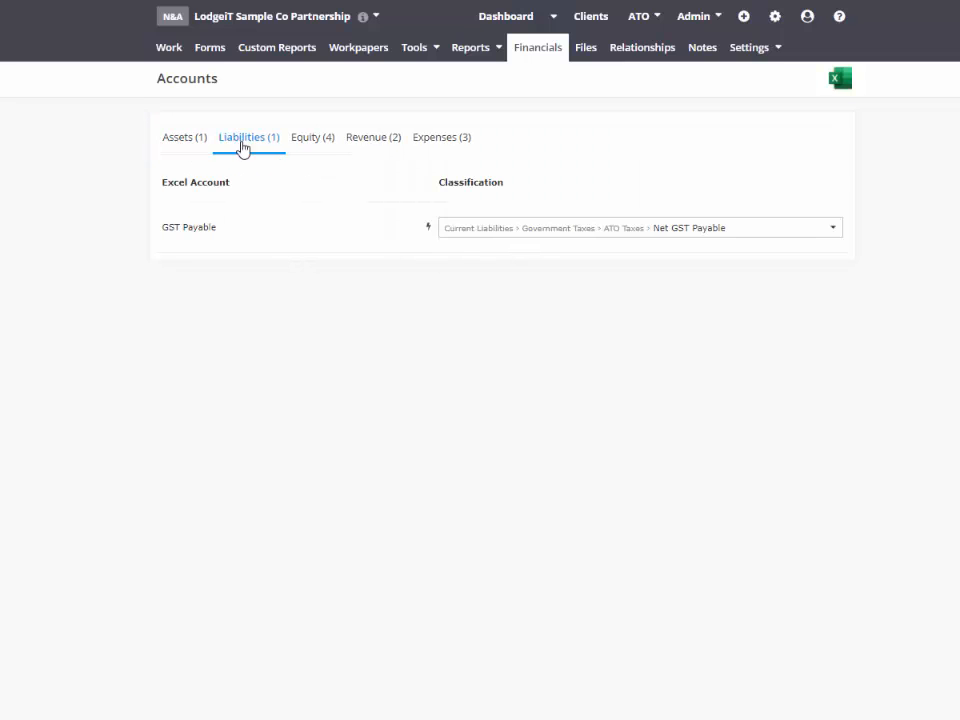
click(320, 143)
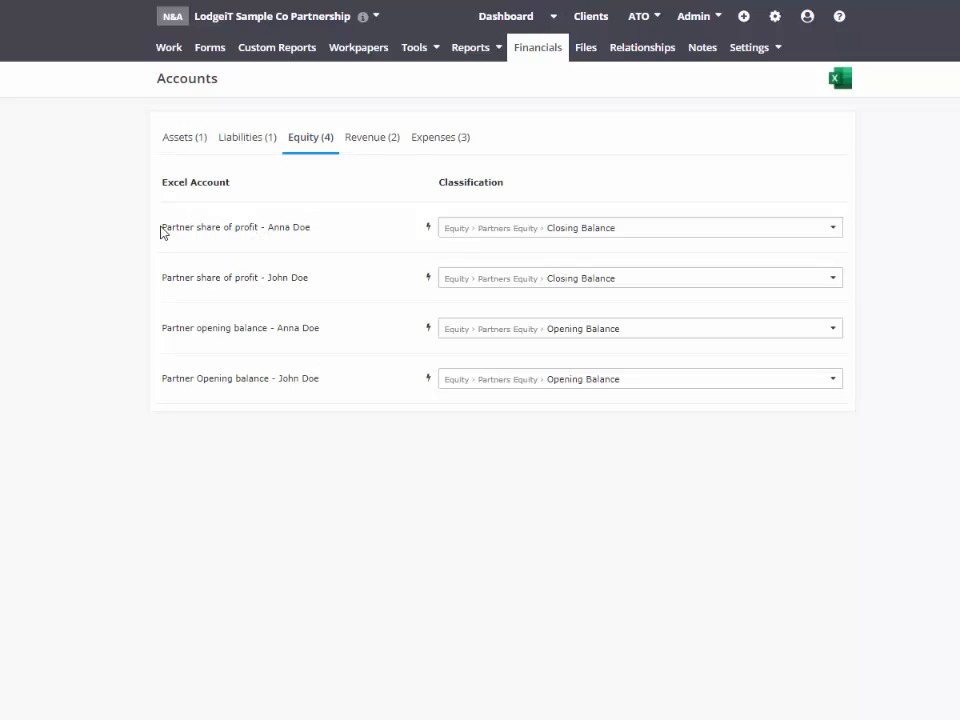
drag(167, 227, 280, 227)
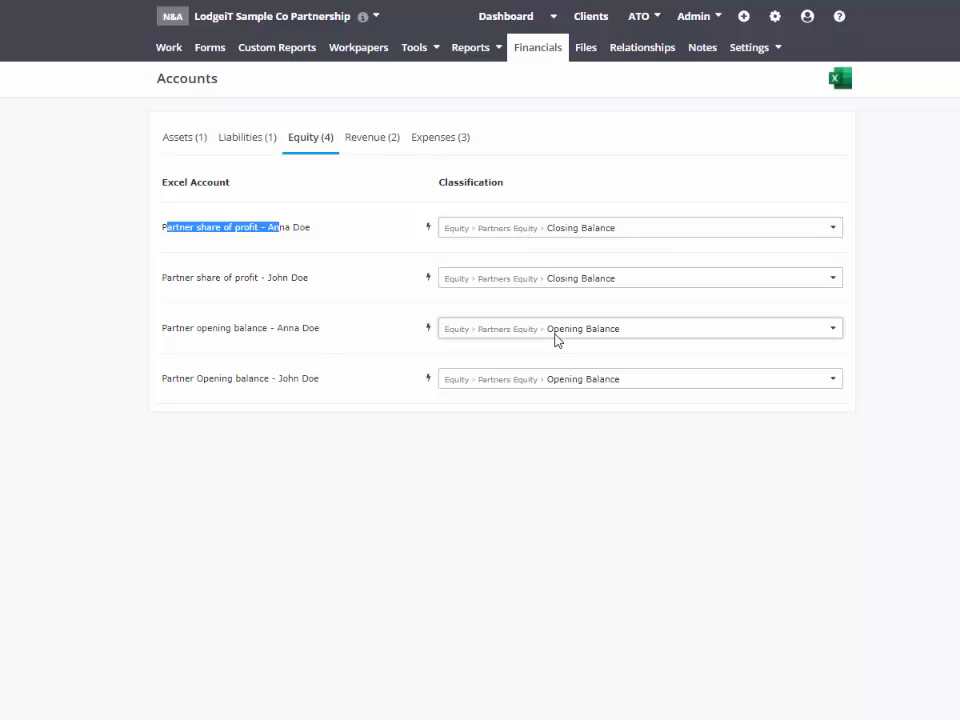
click(545, 228)
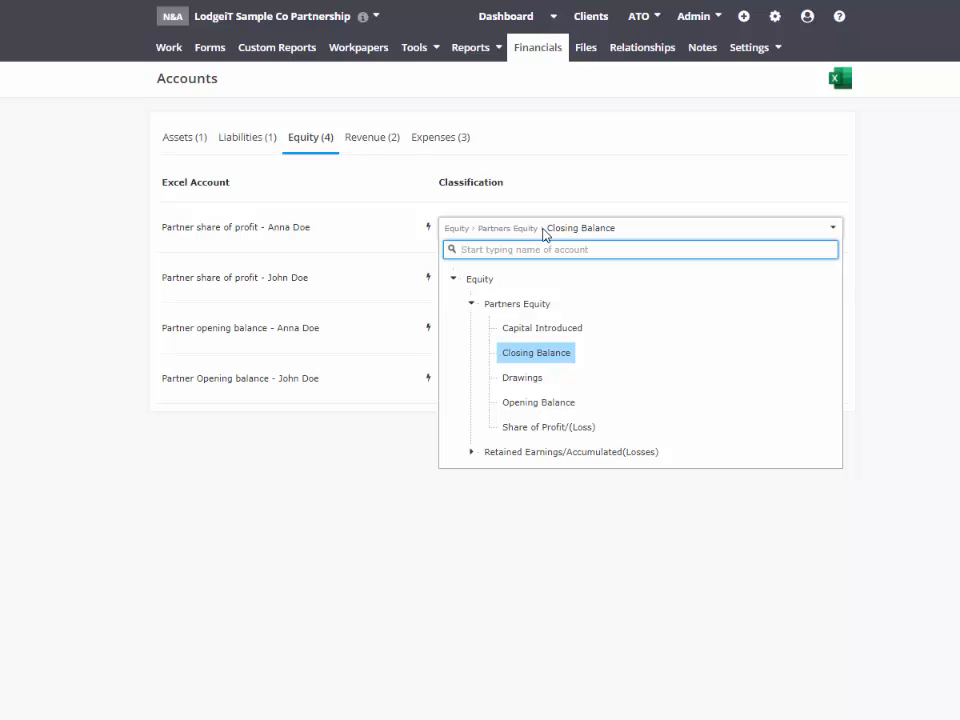
click(535, 427)
click(517, 286)
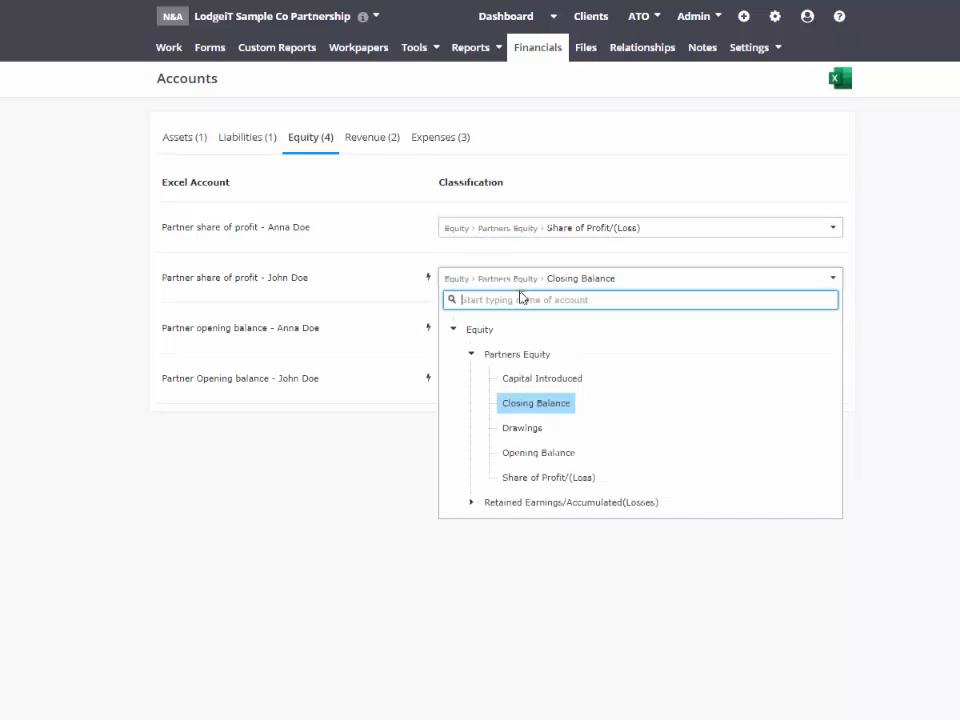
click(548, 477)
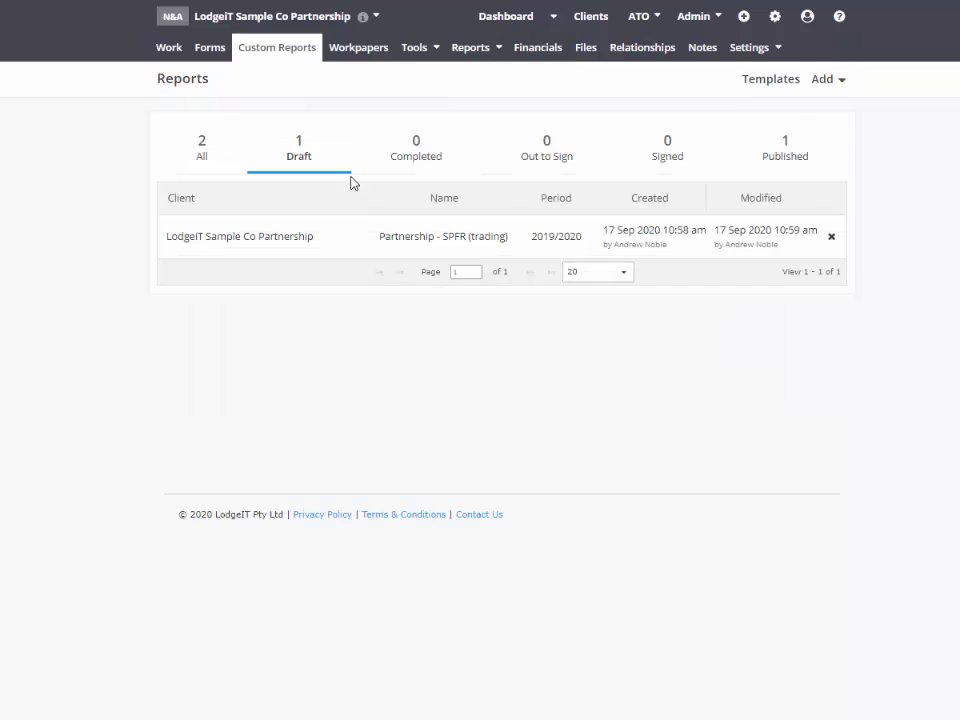
Step: Delete the existing draft report and create a new Partnership - SPFR (trading) report for financial year 2019/2020 with the prior year column displayed
click(815, 232)
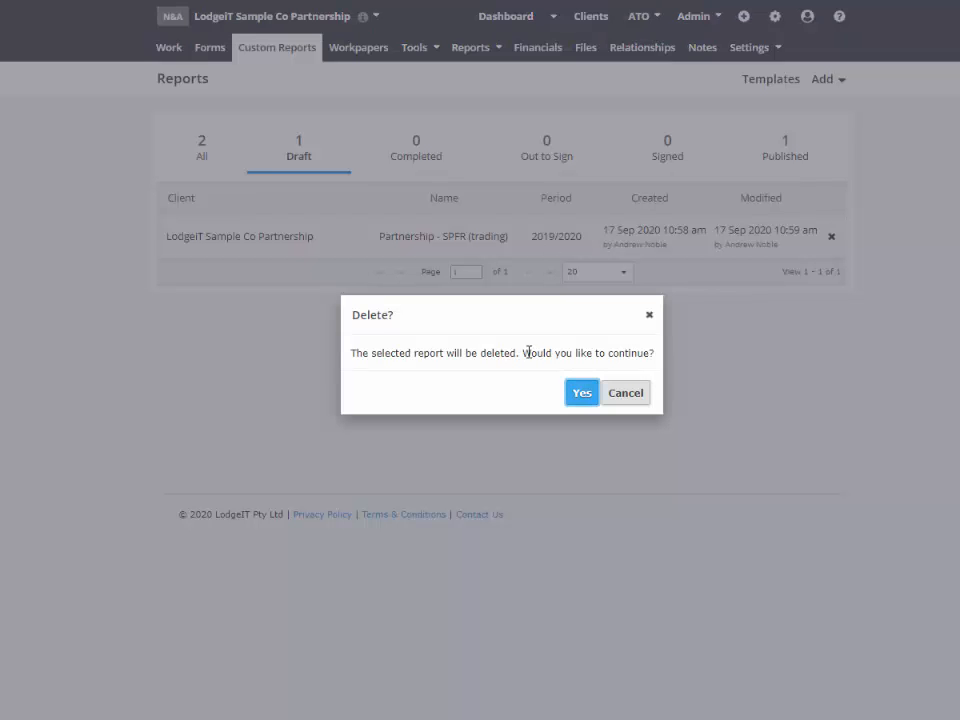
click(581, 393)
click(828, 81)
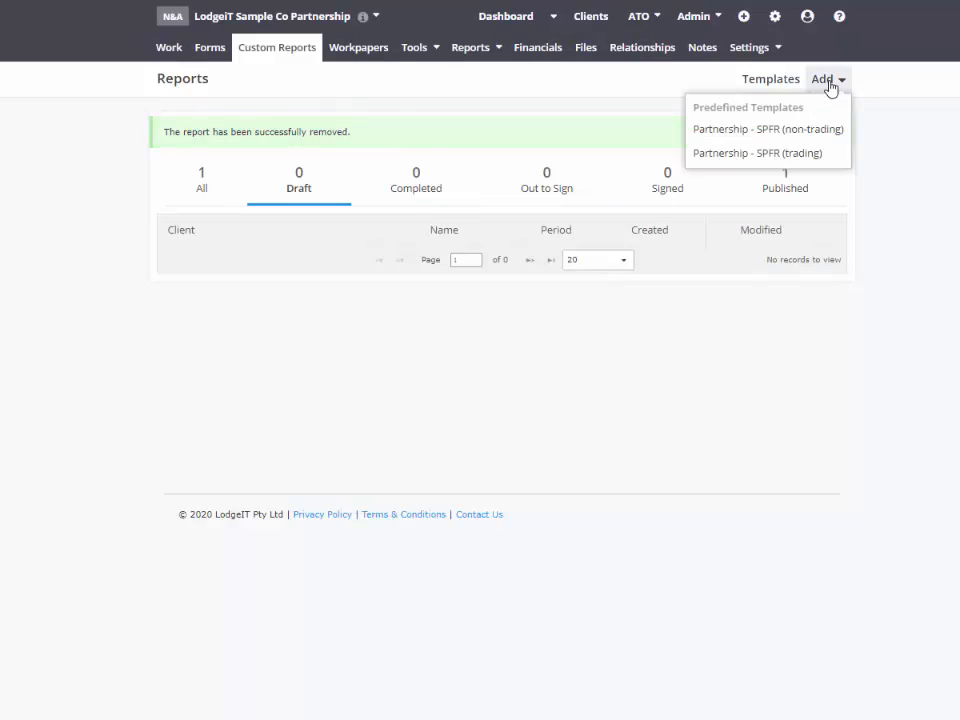
click(797, 153)
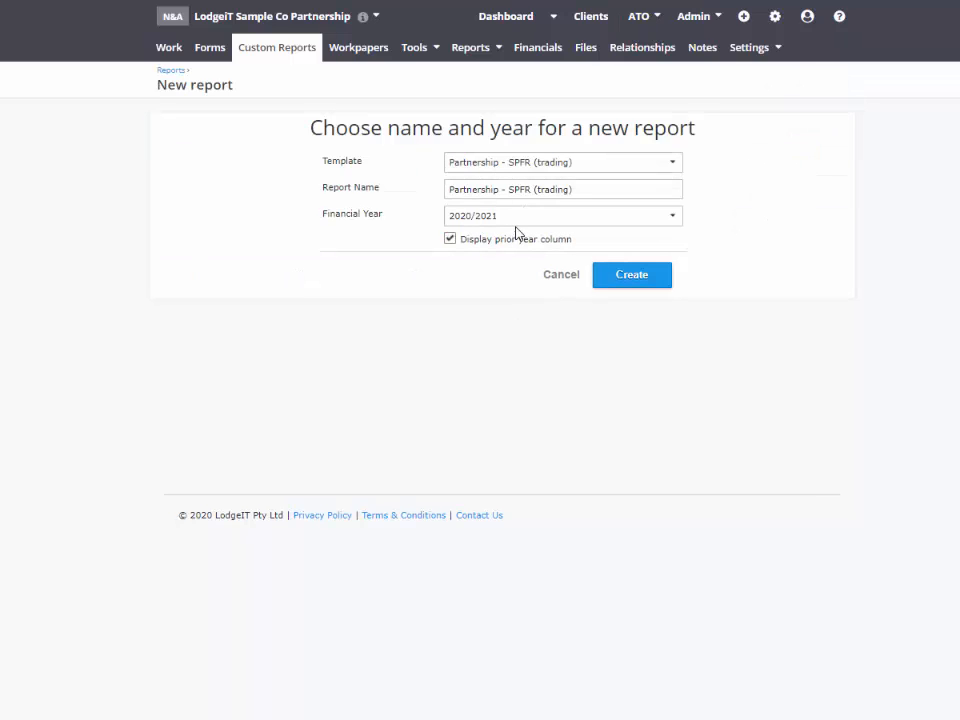
click(492, 217)
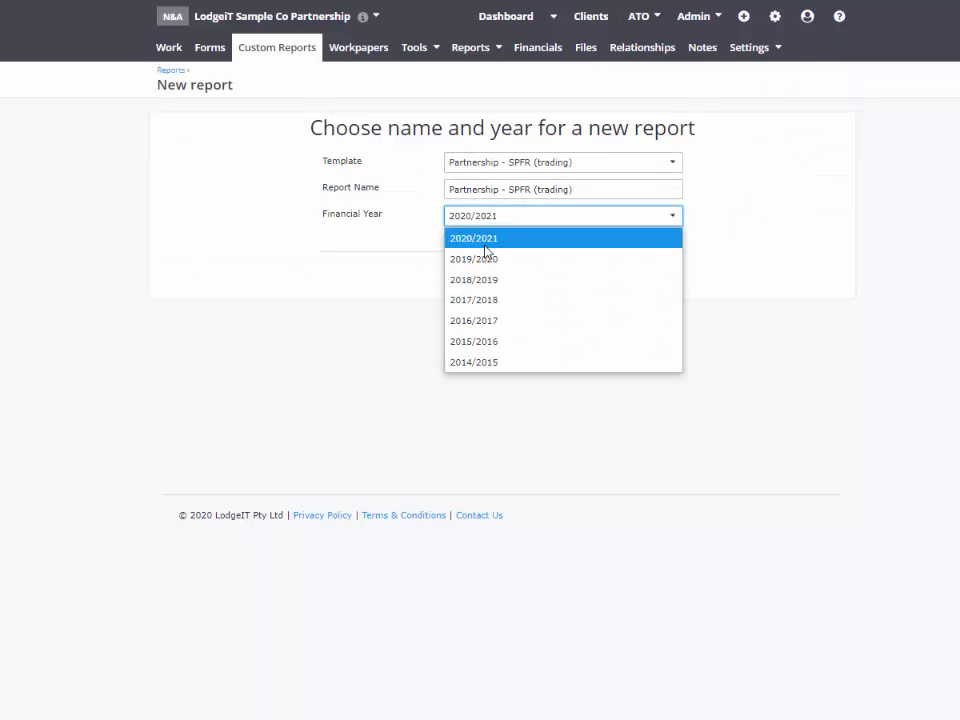
click(489, 255)
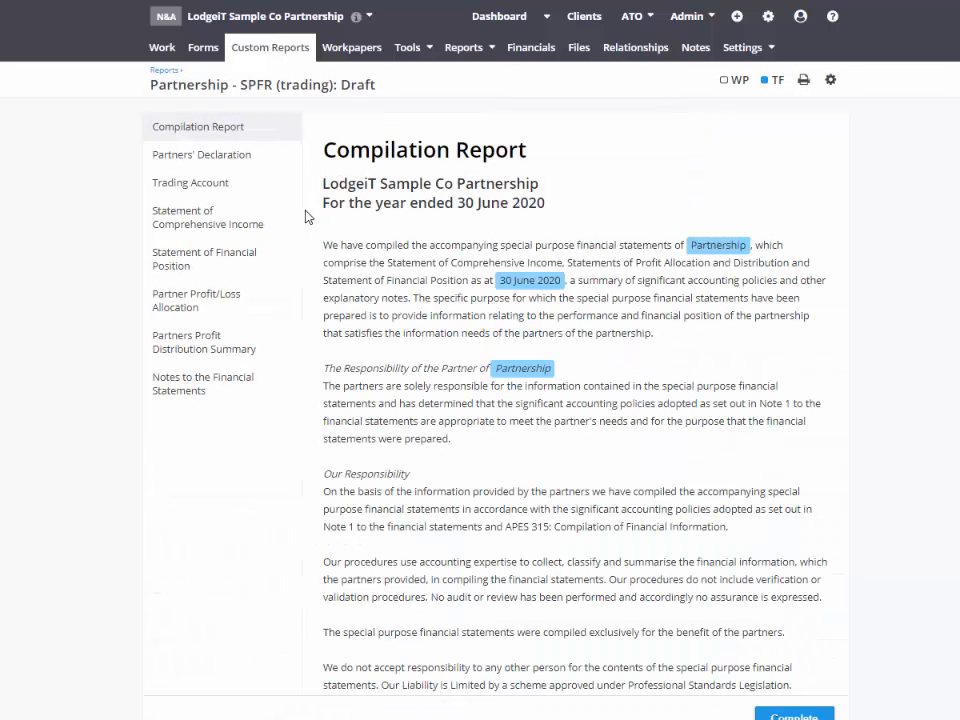
Step: View the Partner Profit/Loss Allocation page and examine the first partner's closing balance account options in the Partners Profit Distribution Summary
click(198, 304)
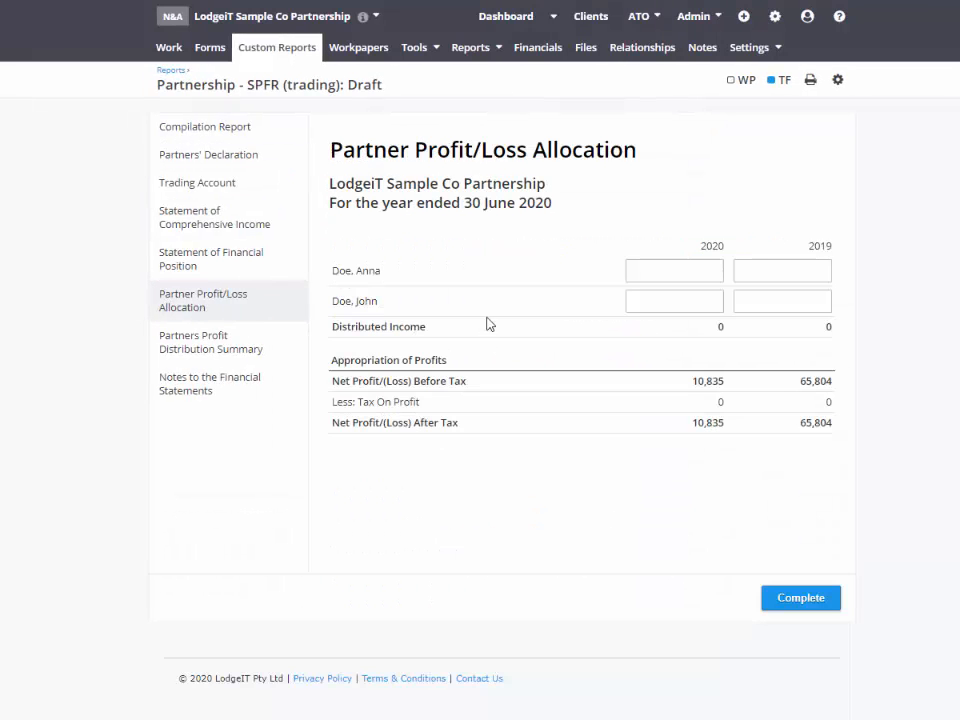
click(242, 343)
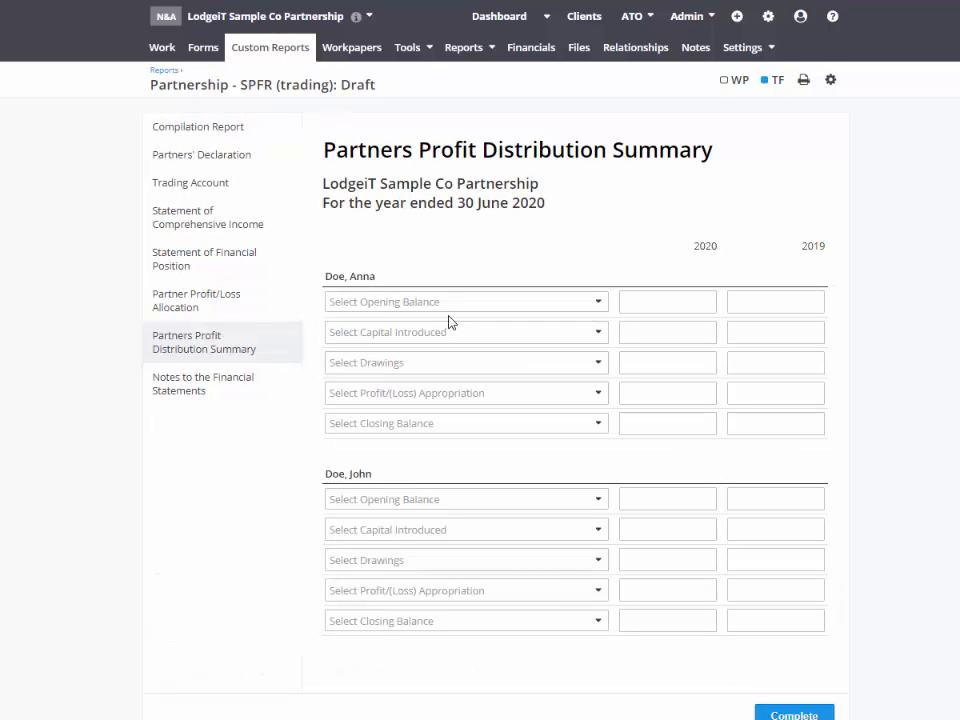
click(432, 429)
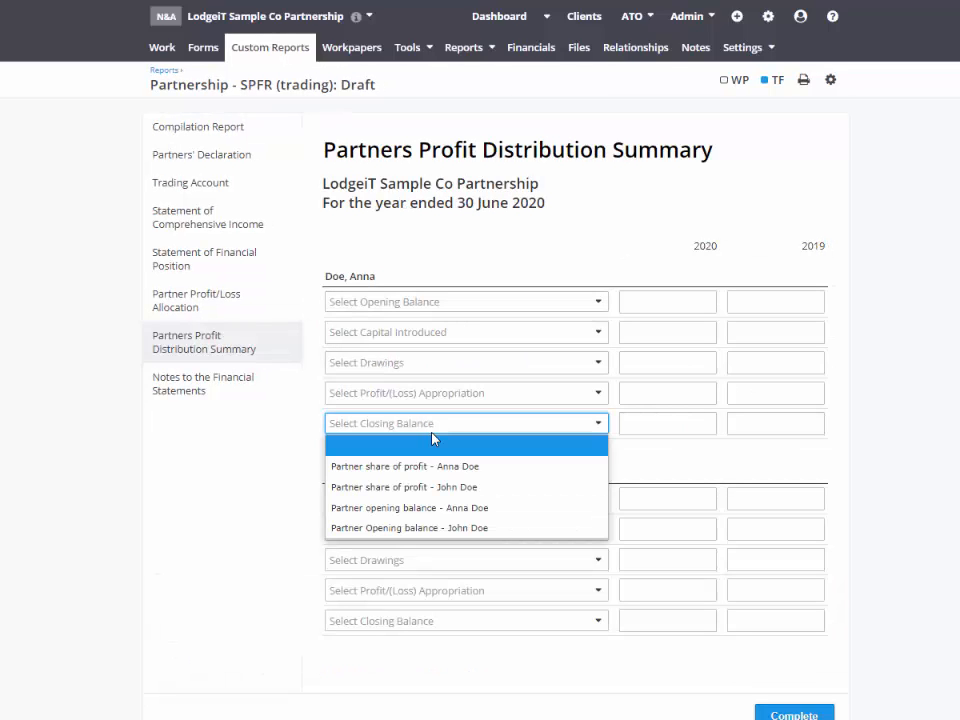
click(266, 486)
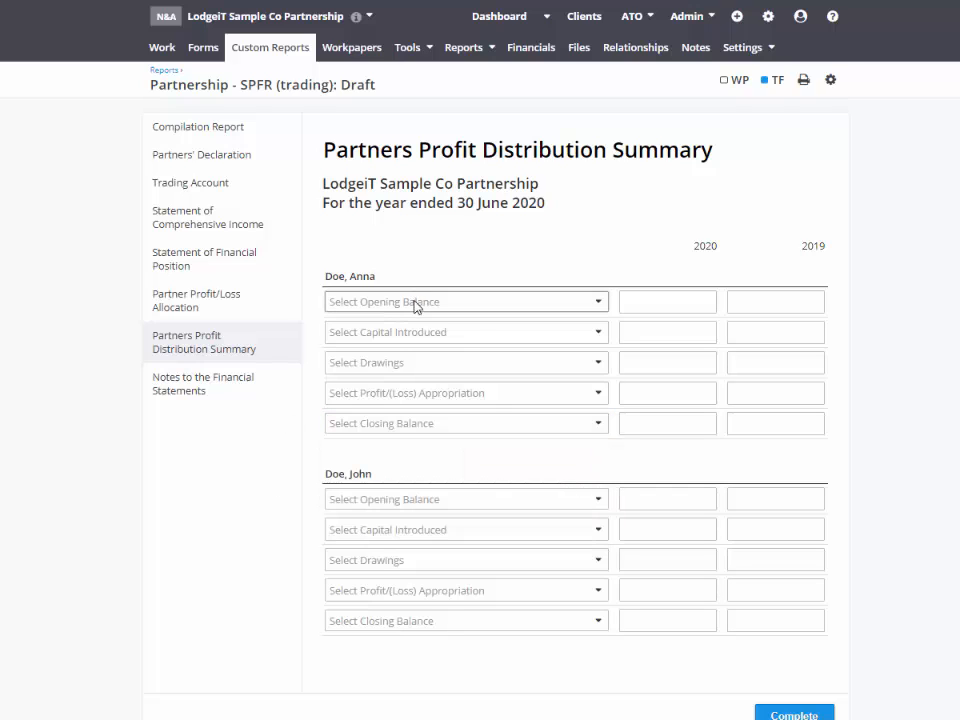
Step: Assign the first partner's opening balance account as that partner's Opening Balance, and the second partner's share of profit account as the second partner's Opening Balance
click(414, 302)
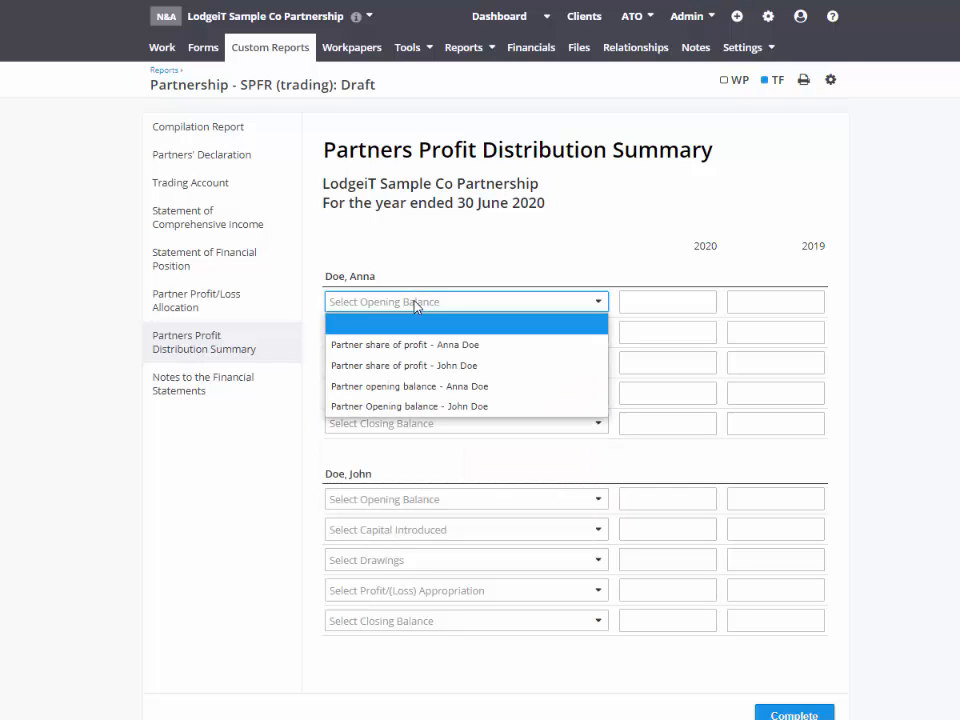
click(436, 389)
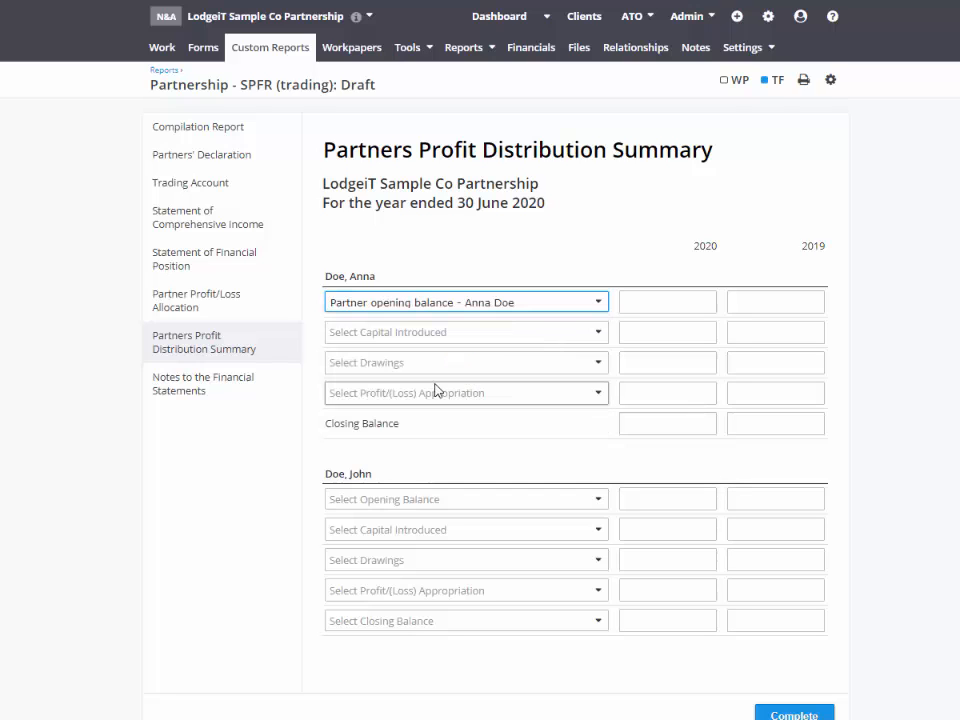
click(399, 500)
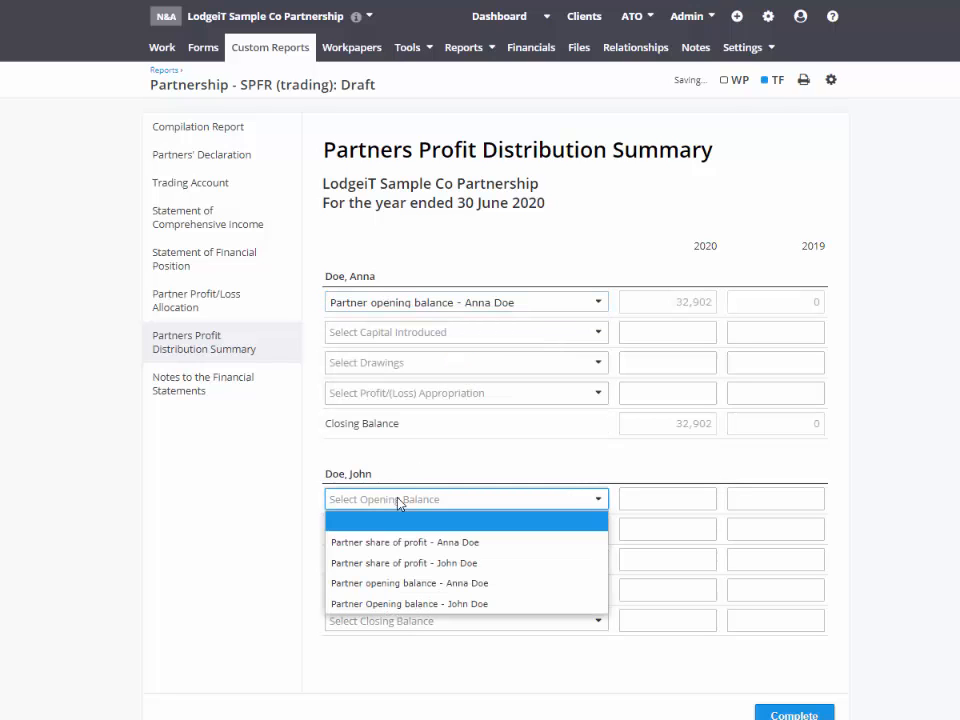
click(411, 563)
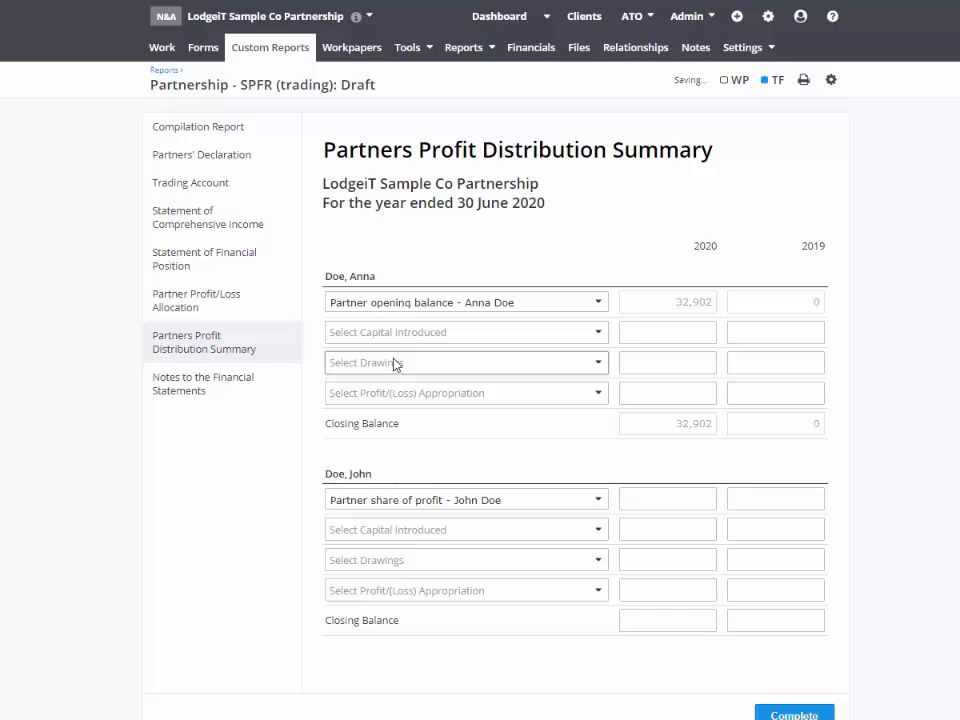
Step: Assign the first partner's share of profit account to that partner's Profit/(Loss) Appropriation line
click(396, 392)
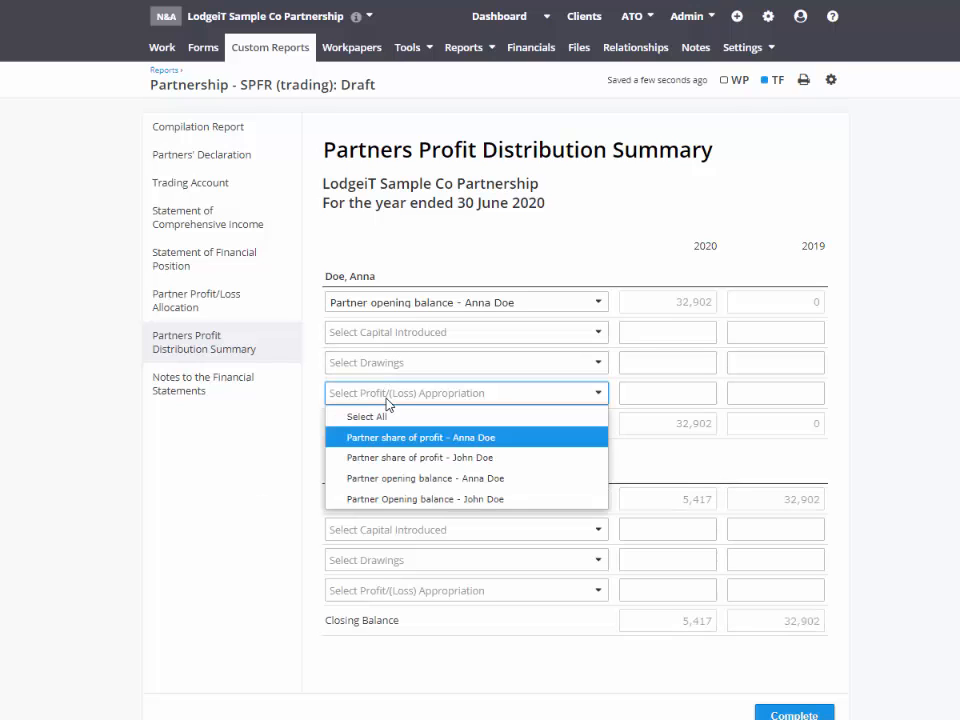
click(399, 440)
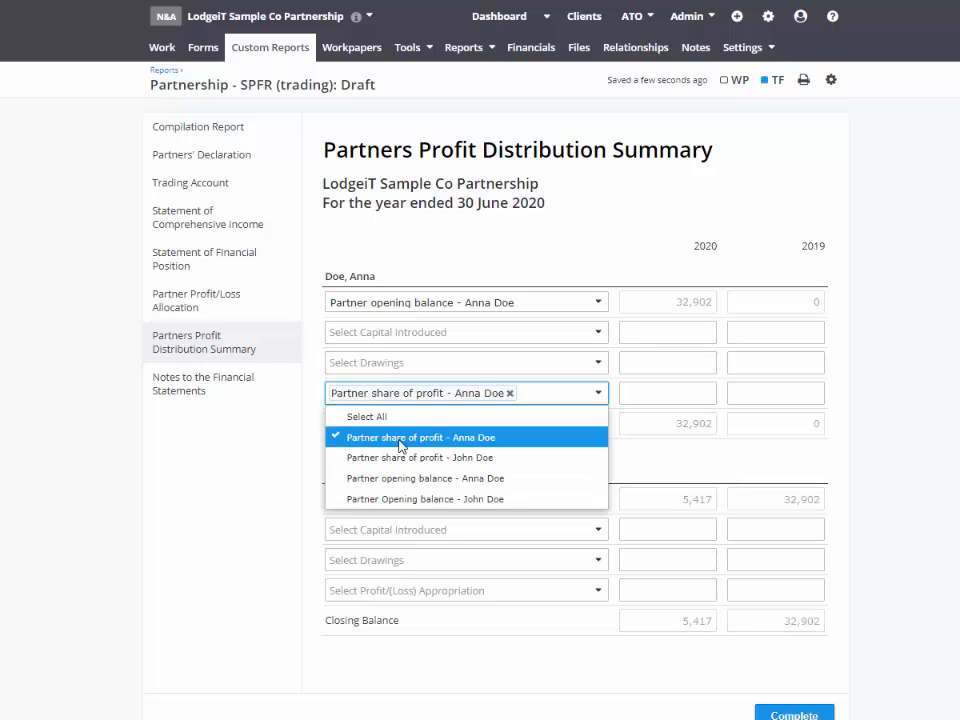
click(257, 521)
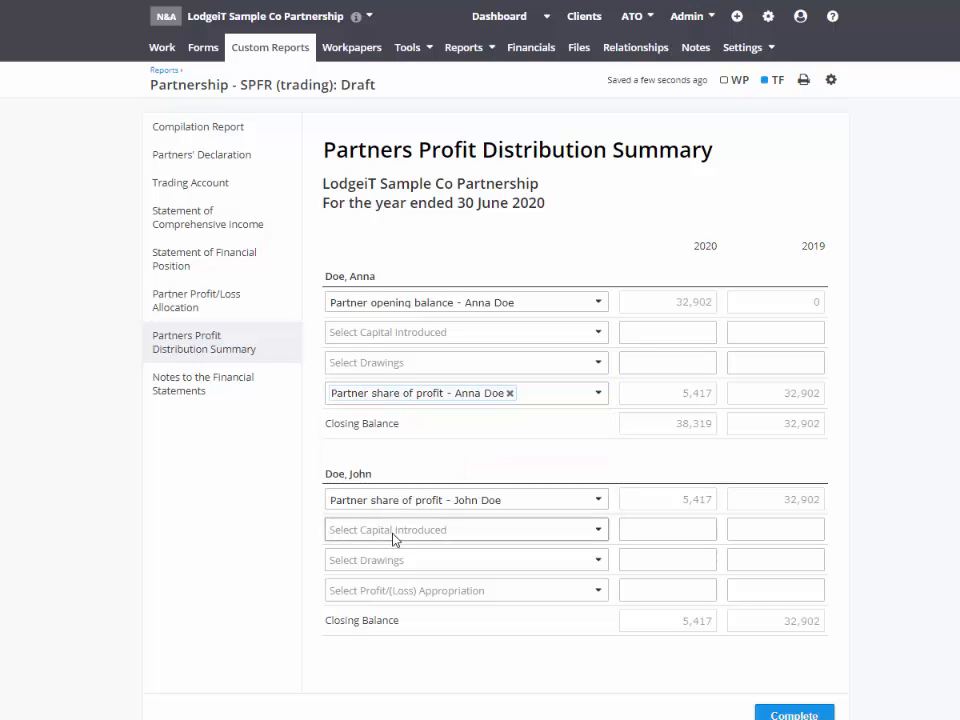
Step: Assign the second partner's share of profit account as Profit/(Loss) Appropriation and change that partner's Opening Balance to the matching opening balance account
click(400, 591)
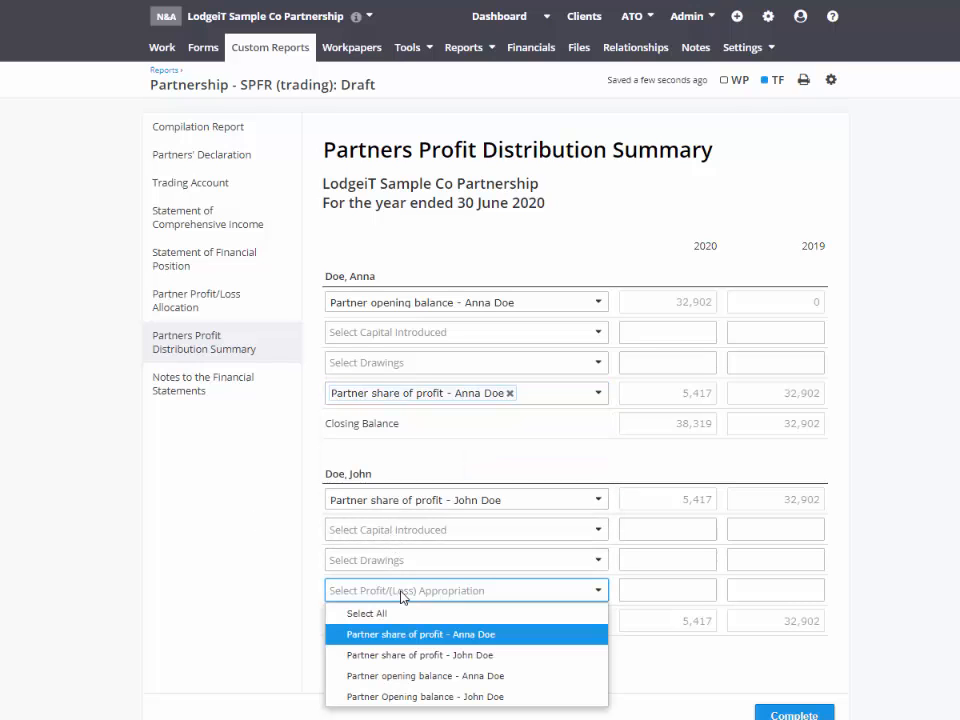
click(400, 655)
click(253, 566)
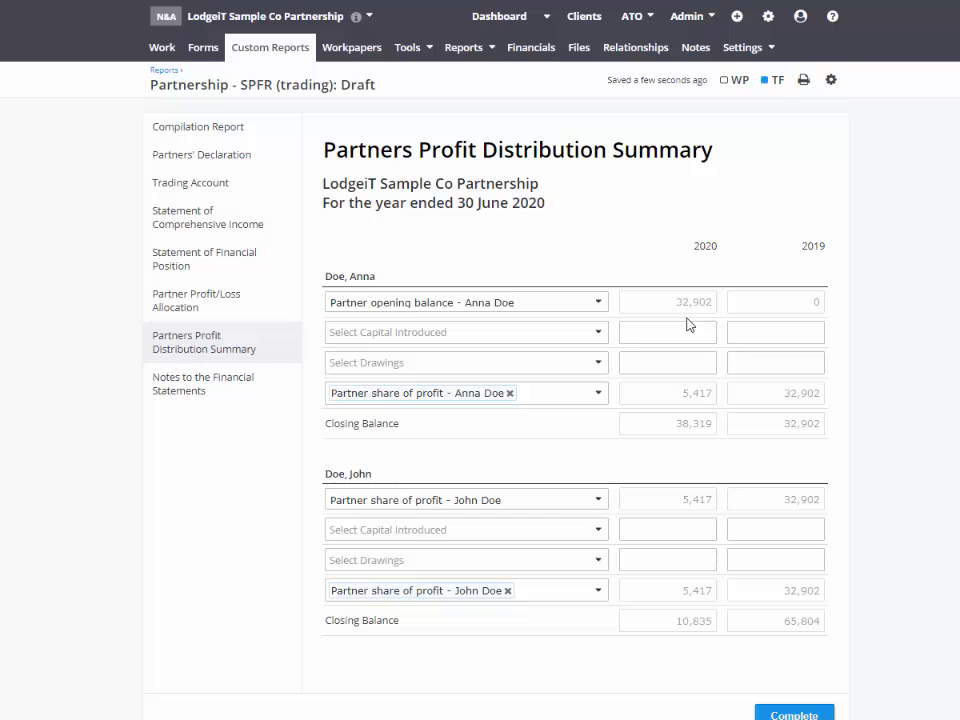
click(460, 507)
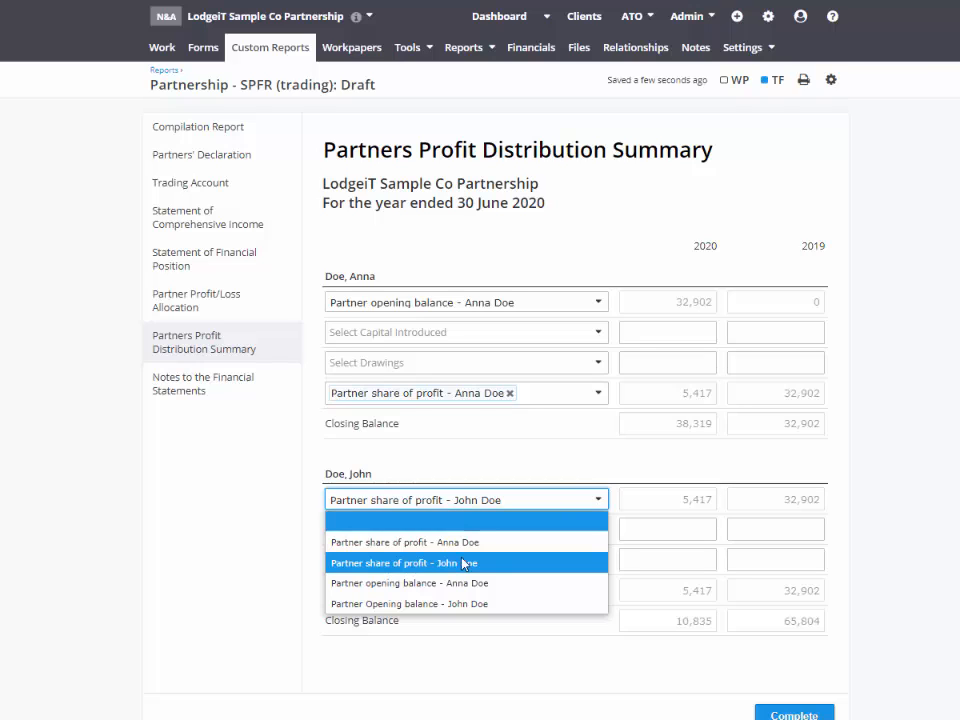
click(460, 605)
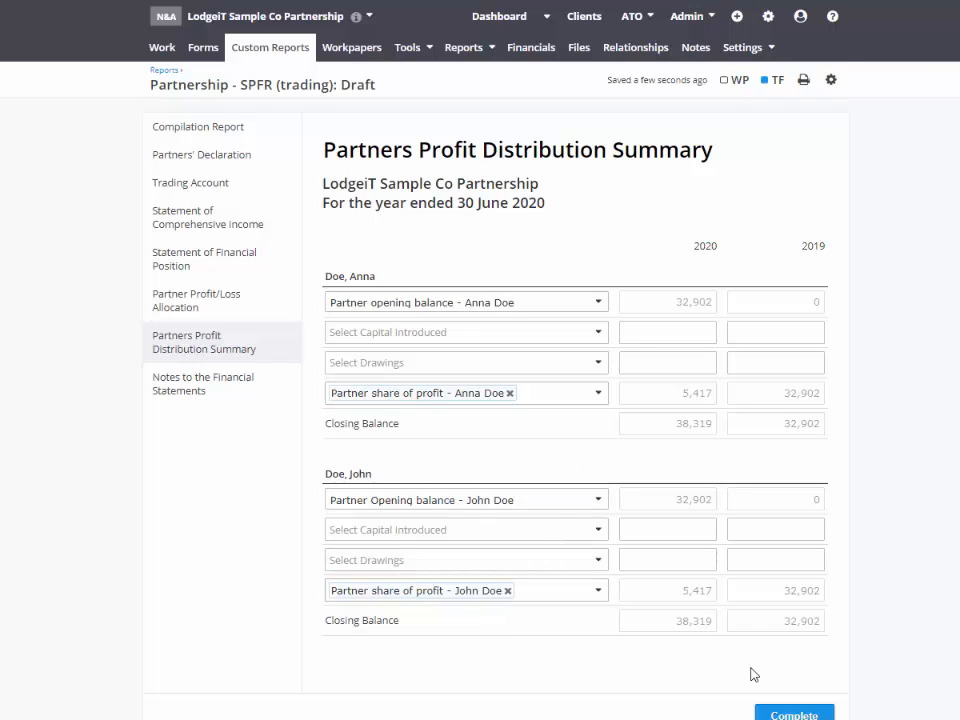
Step: Generate the printable report and examine the financial position, Partner Profit/Loss Allocation and Partners Profit Distribution Summary pages
click(803, 81)
click(452, 432)
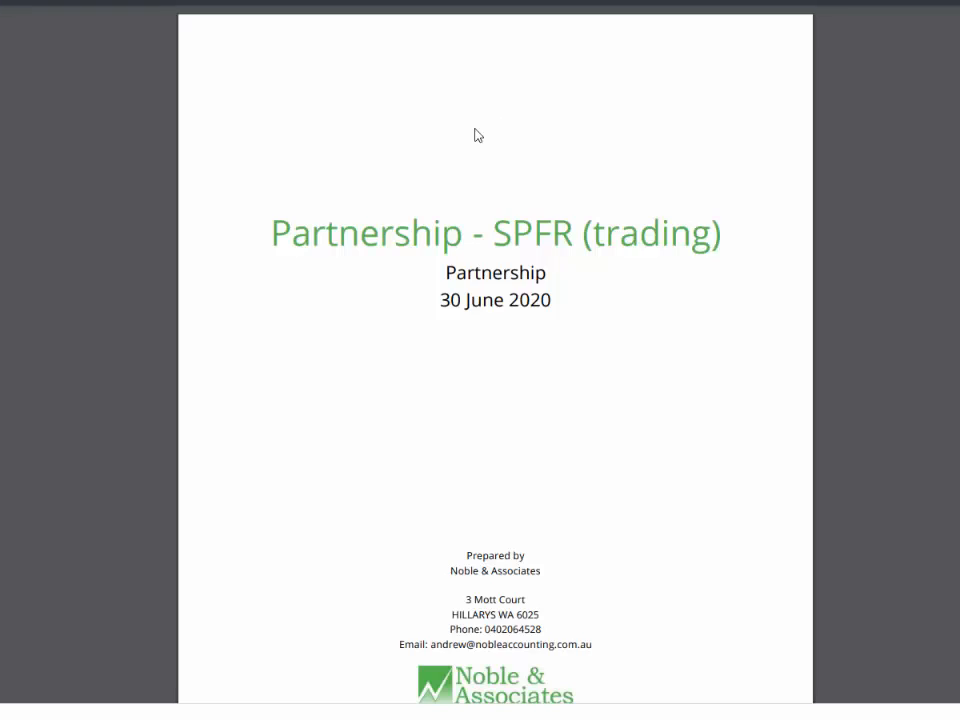
scroll(480, 314, down, 17)
scroll(476, 368, down, 20)
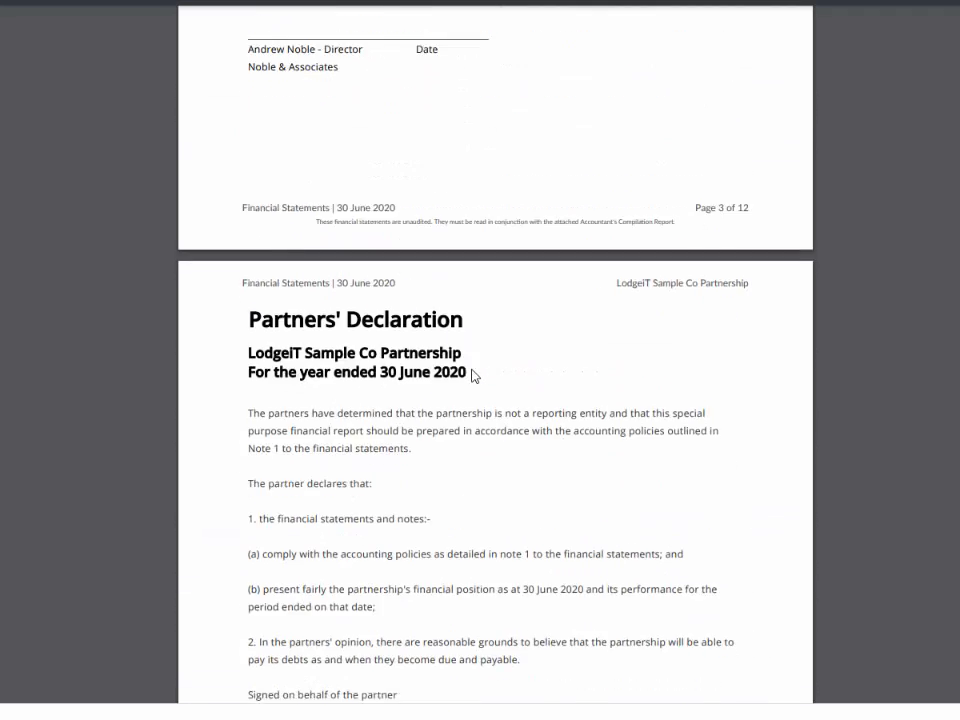
scroll(468, 389, down, 10)
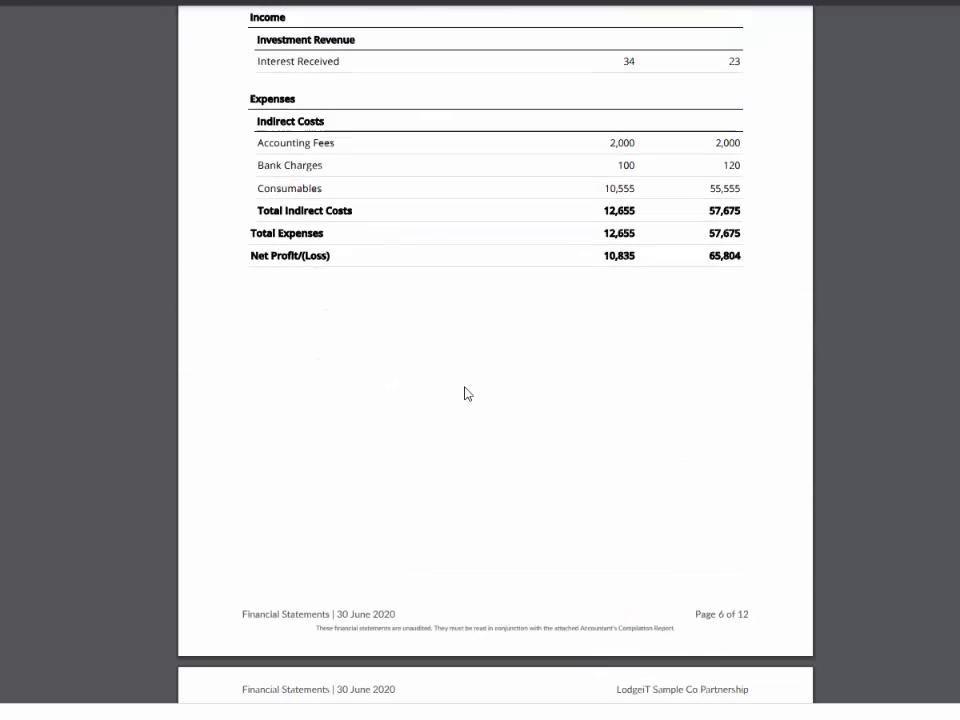
scroll(465, 388, down, 5)
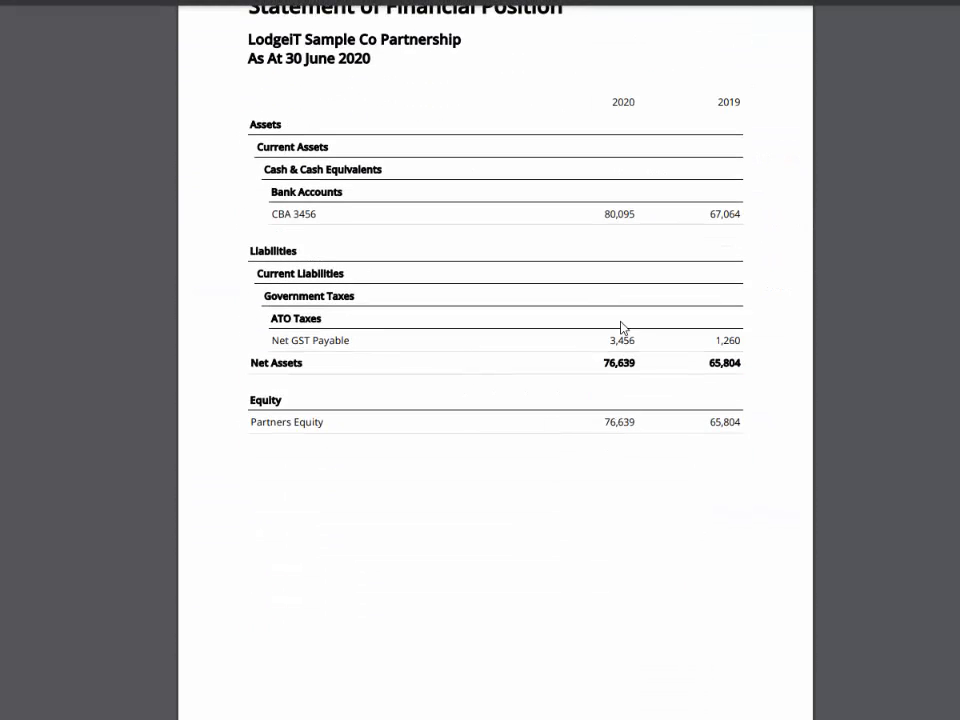
scroll(506, 429, down, 10)
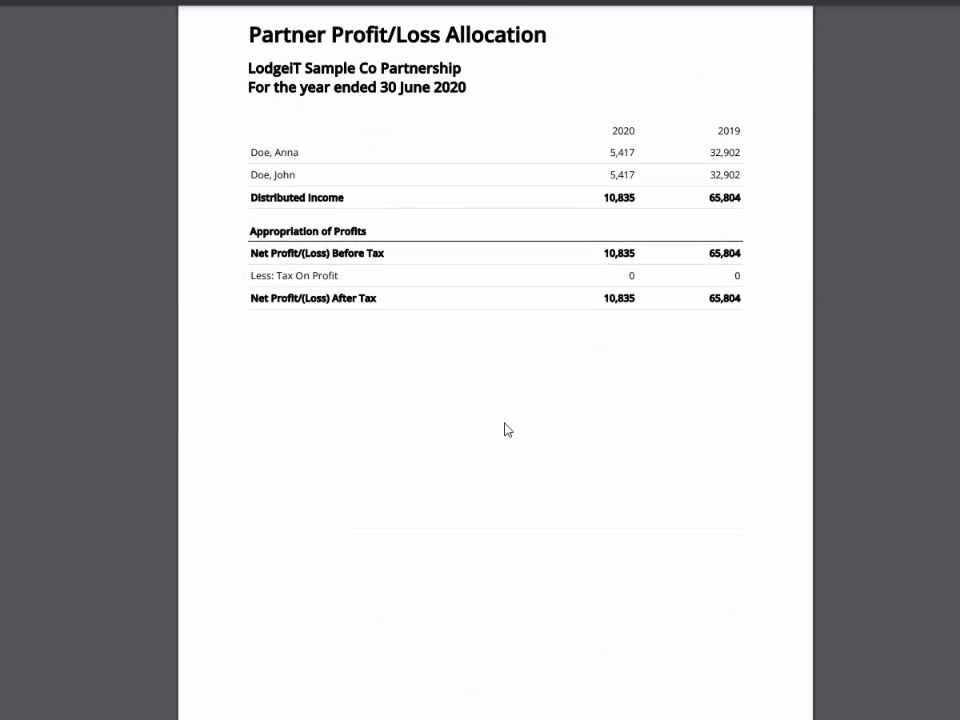
scroll(549, 330, down, 8)
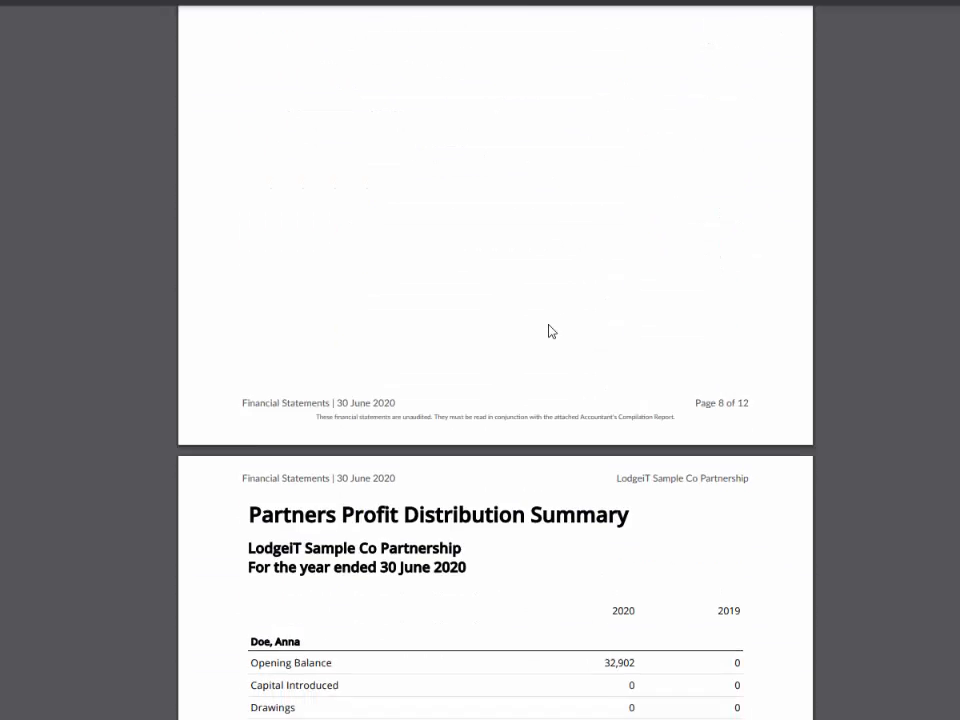
scroll(549, 330, down, 2)
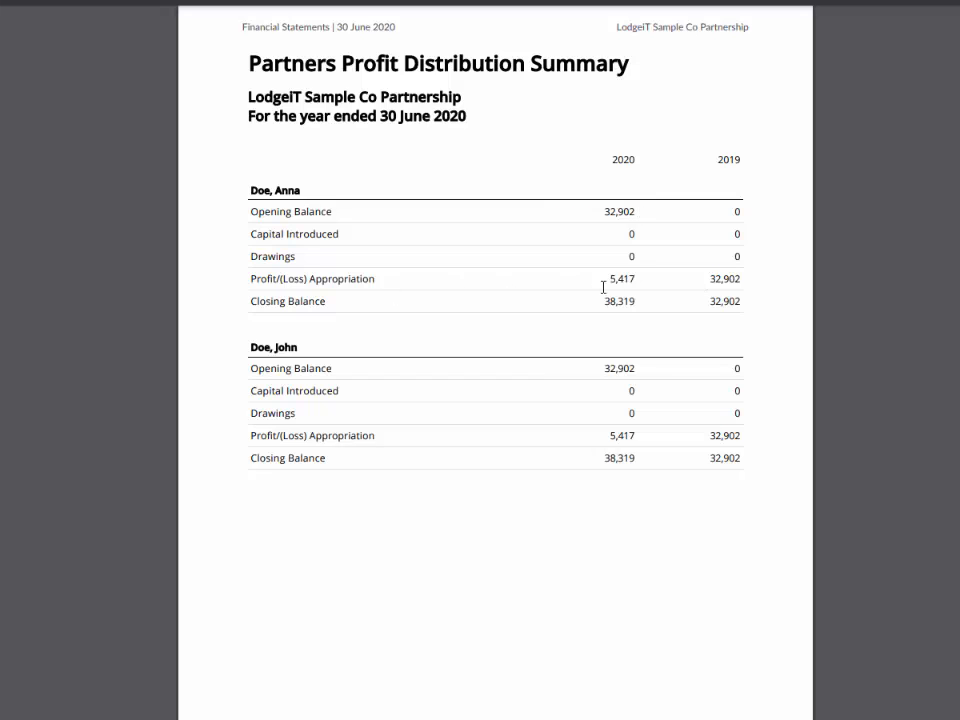
Step: Switch to the Financials_Import_Trust_MultiplePartner Row workbook in Excel and review both partners' share of profit and opening balance rows under Equity
mouse_move(62, 718)
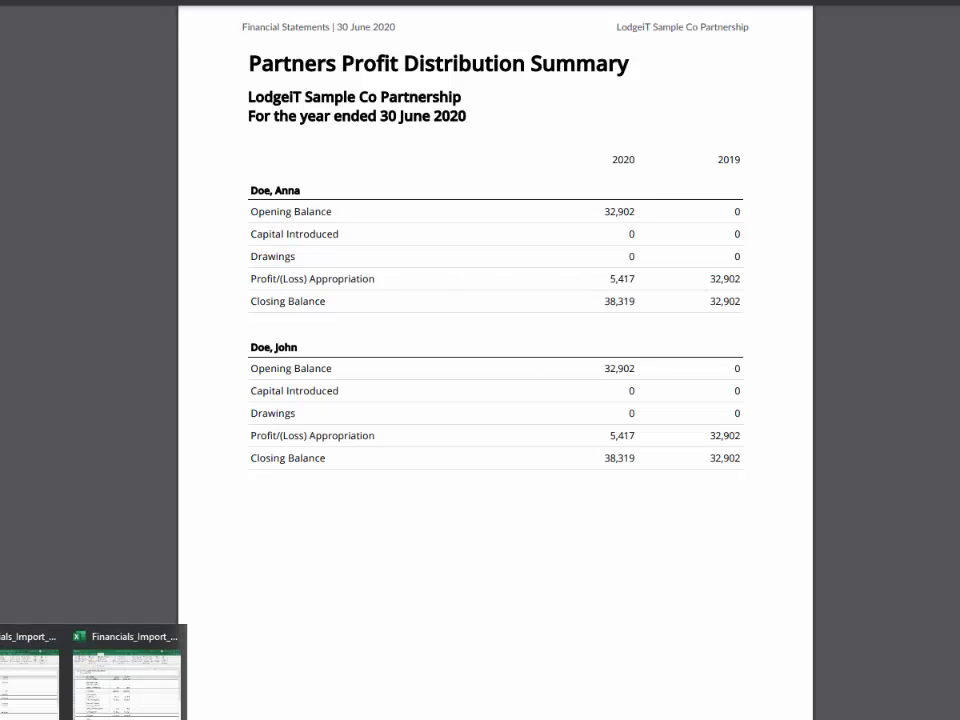
click(133, 703)
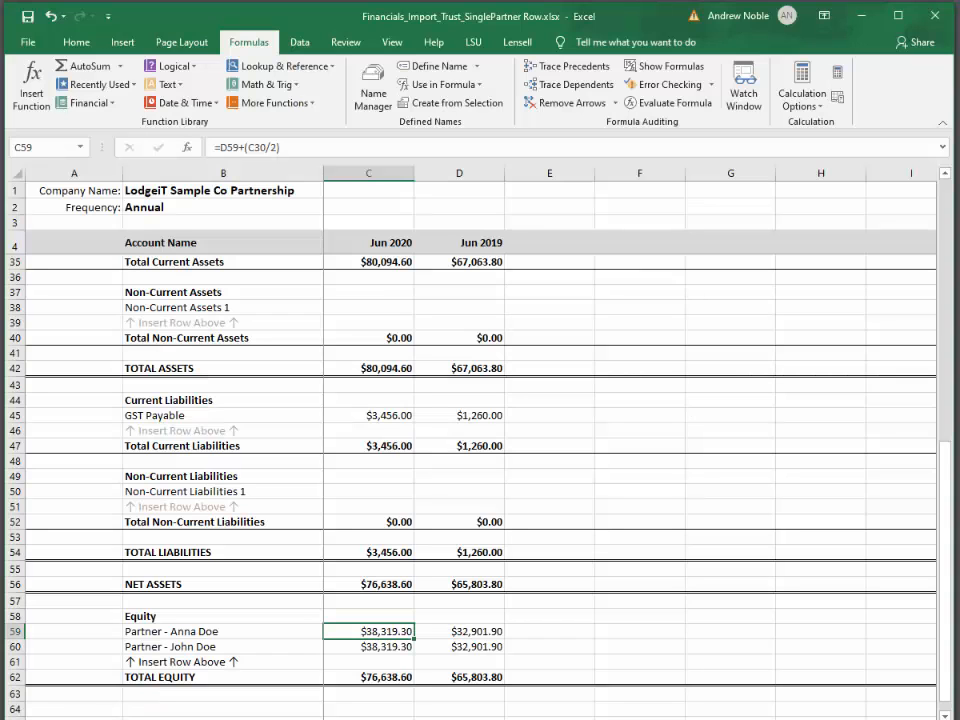
click(66, 718)
click(38, 692)
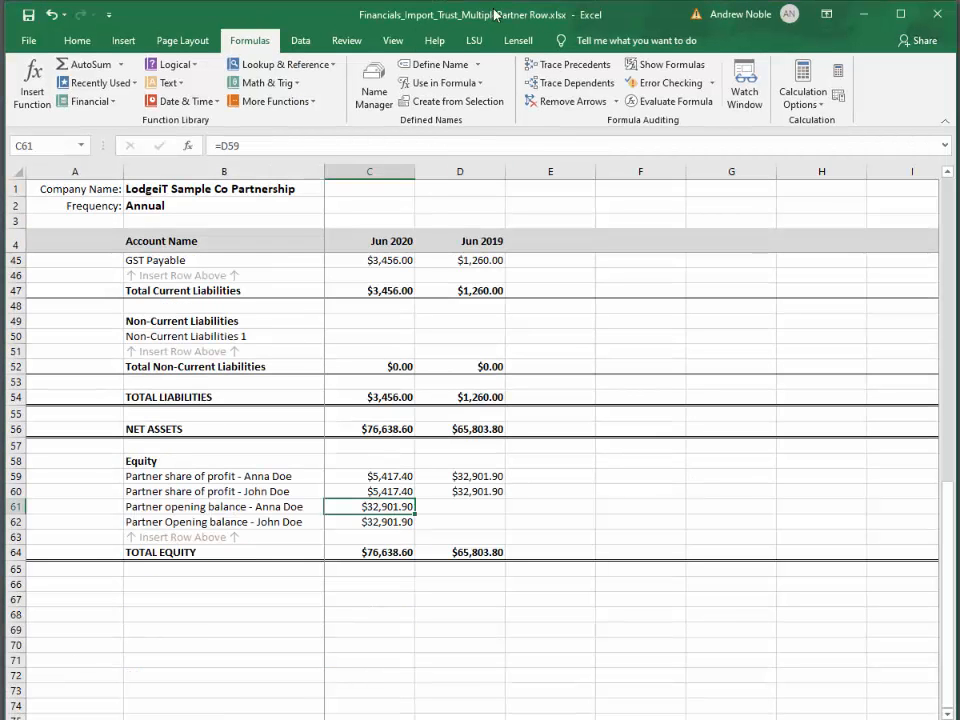
click(540, 476)
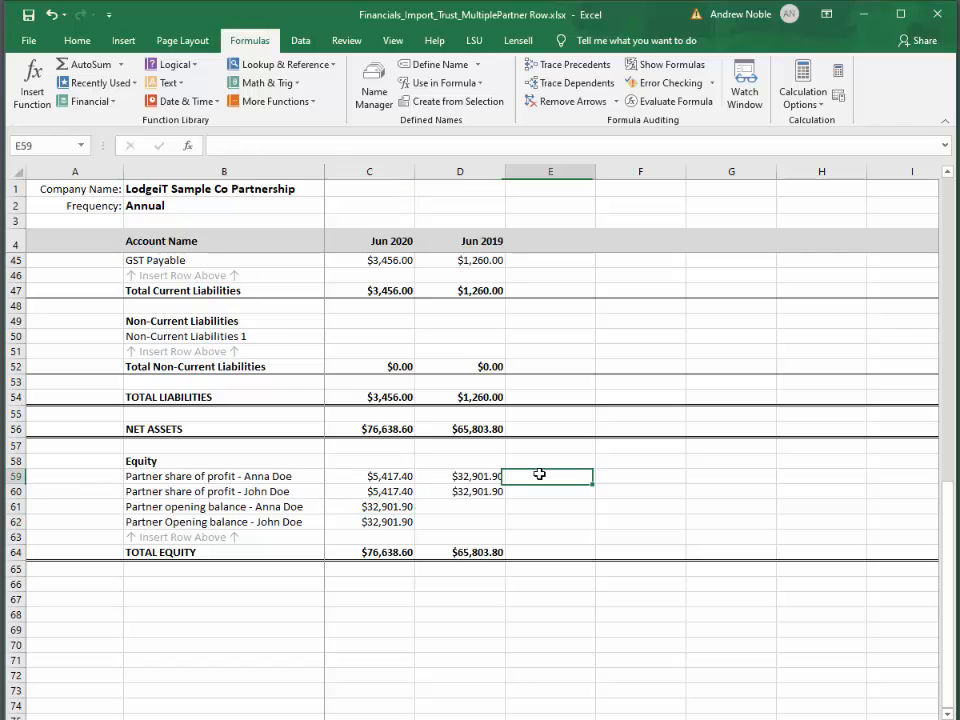
click(175, 478)
drag(175, 478, 476, 520)
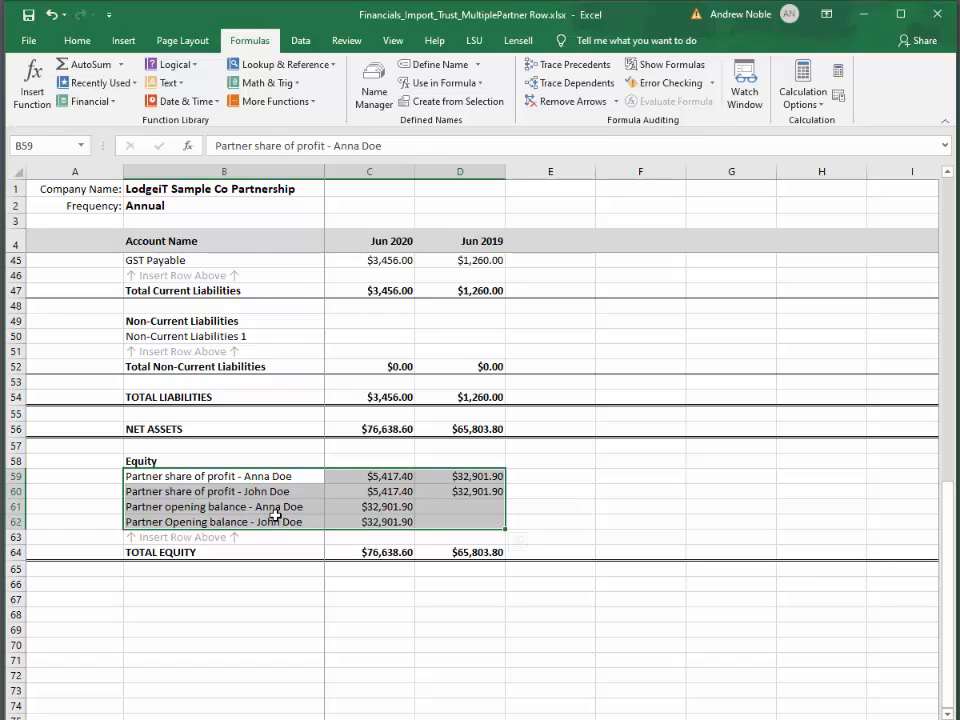
click(553, 501)
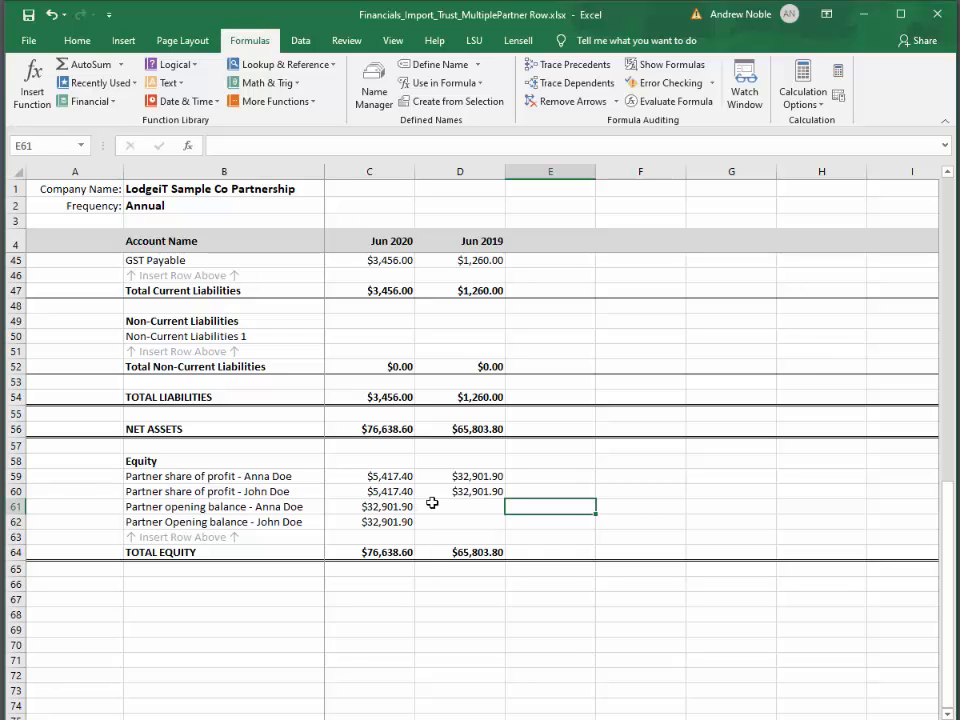
Step: Check the formulas of both partners' 2019 share of profit and the first partner's 2020 opening balance, and highlight the four partner equity rows
click(450, 479)
click(451, 493)
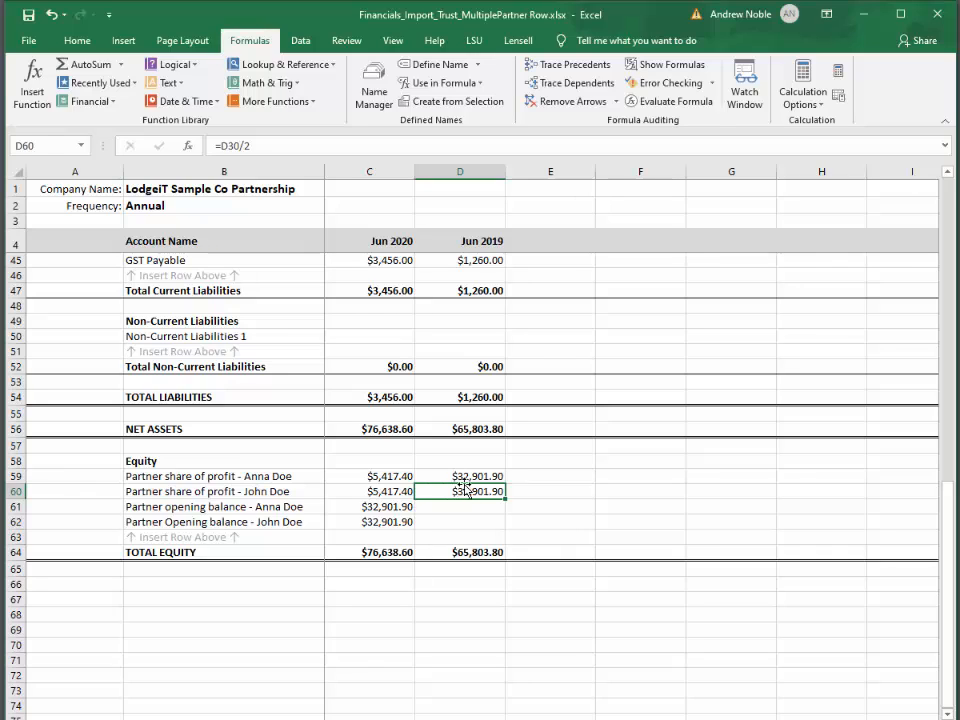
click(368, 506)
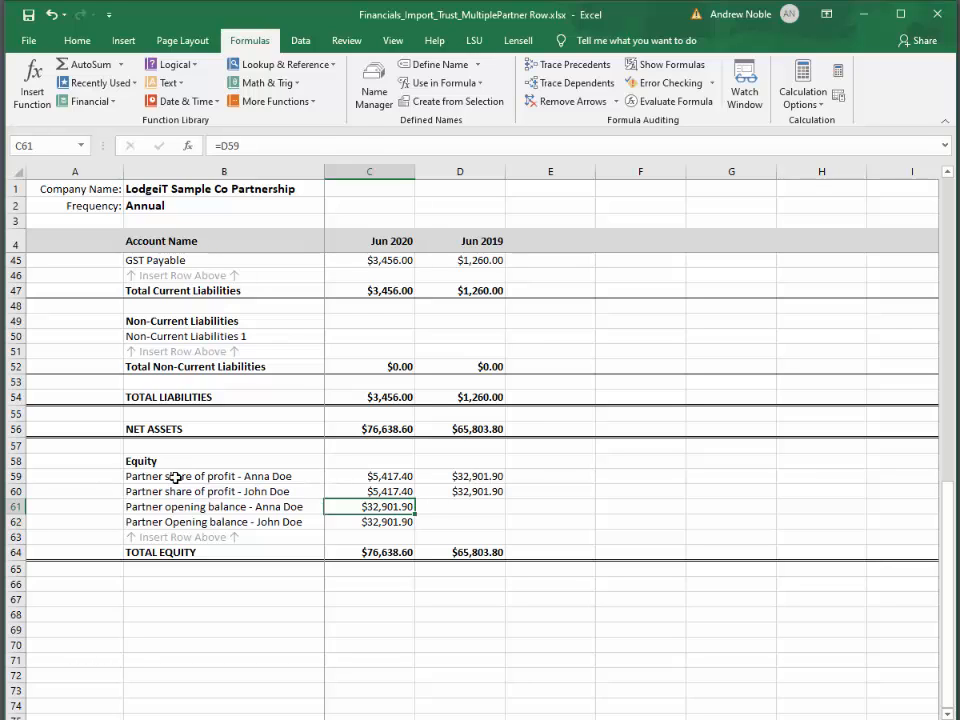
drag(170, 476, 489, 523)
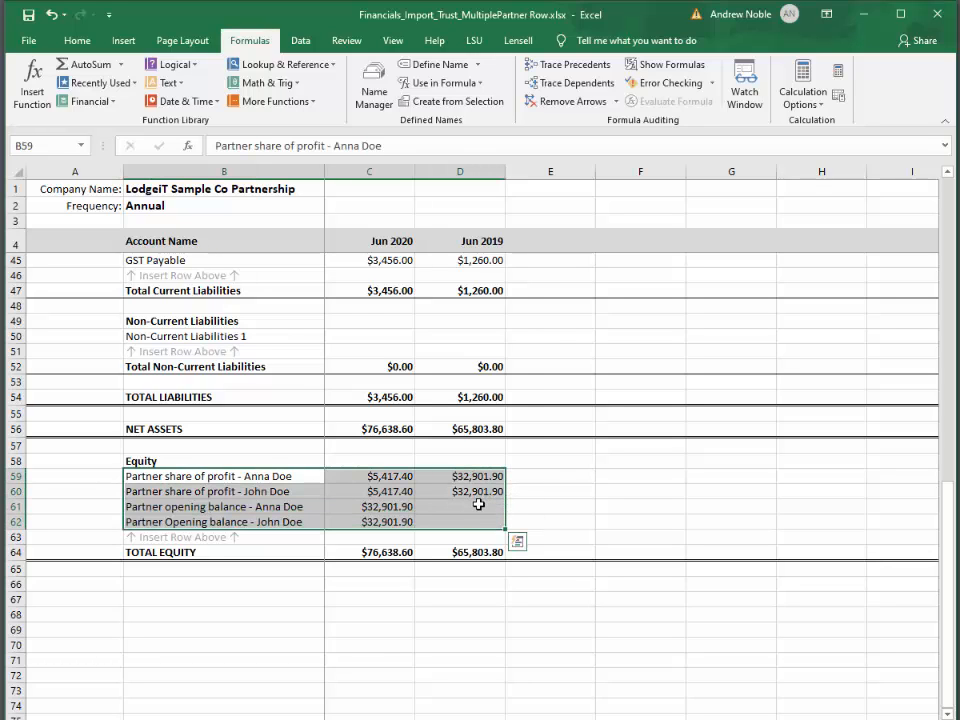